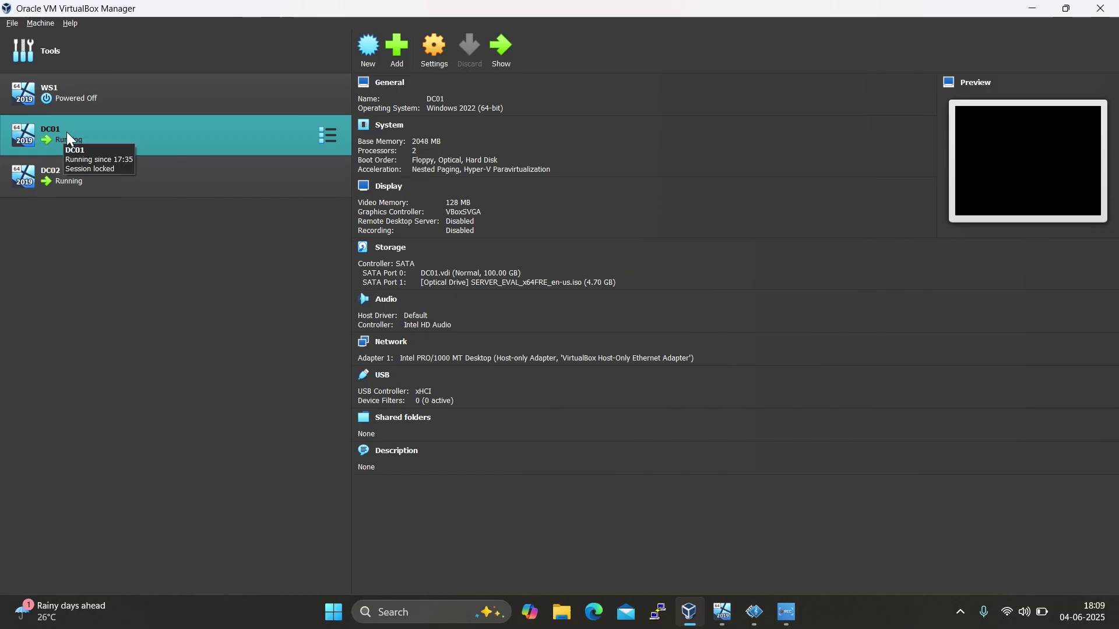
Select DC02 in the VirtualBox Manager list and open its running VM window
click(51, 178)
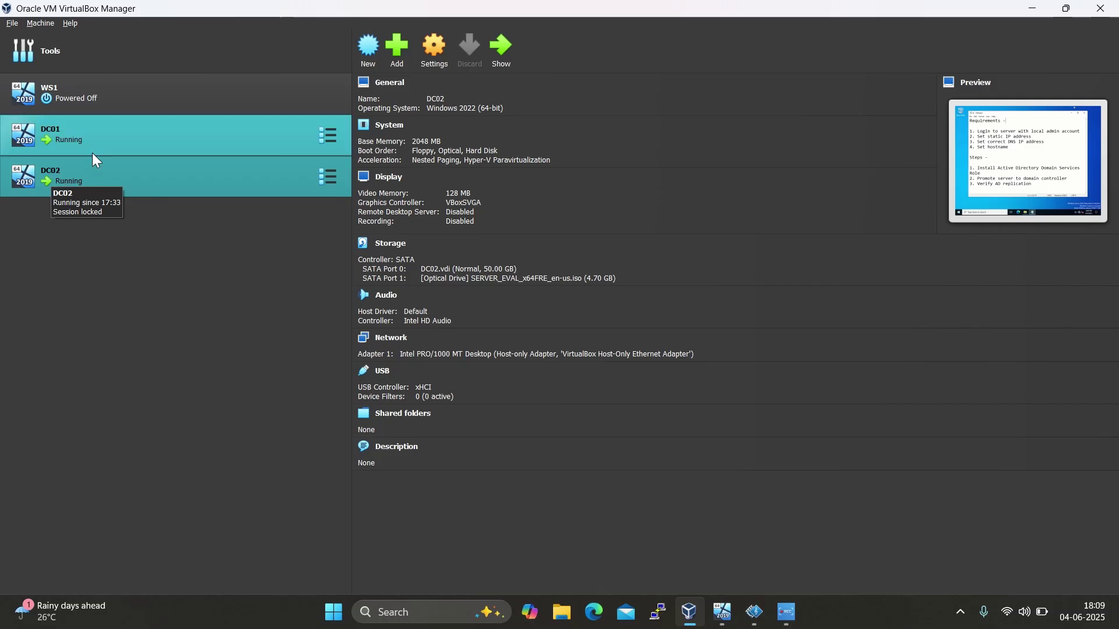
double_click(104, 164)
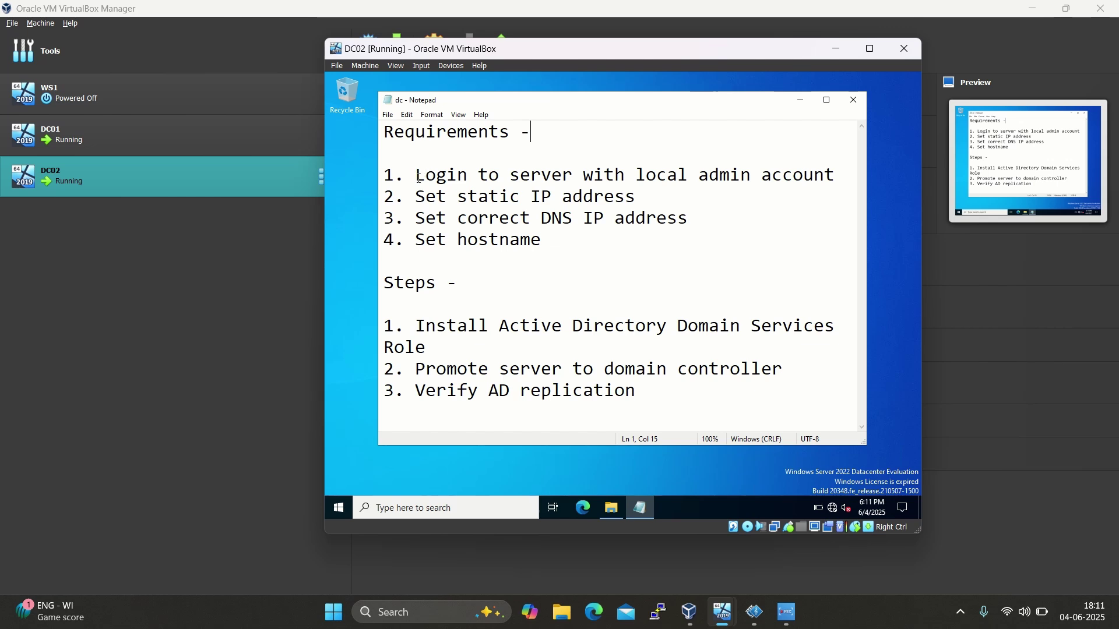
Review the Notepad checklist's local admin login and static IP address requirements, then bring up Start
drag(417, 176, 815, 176)
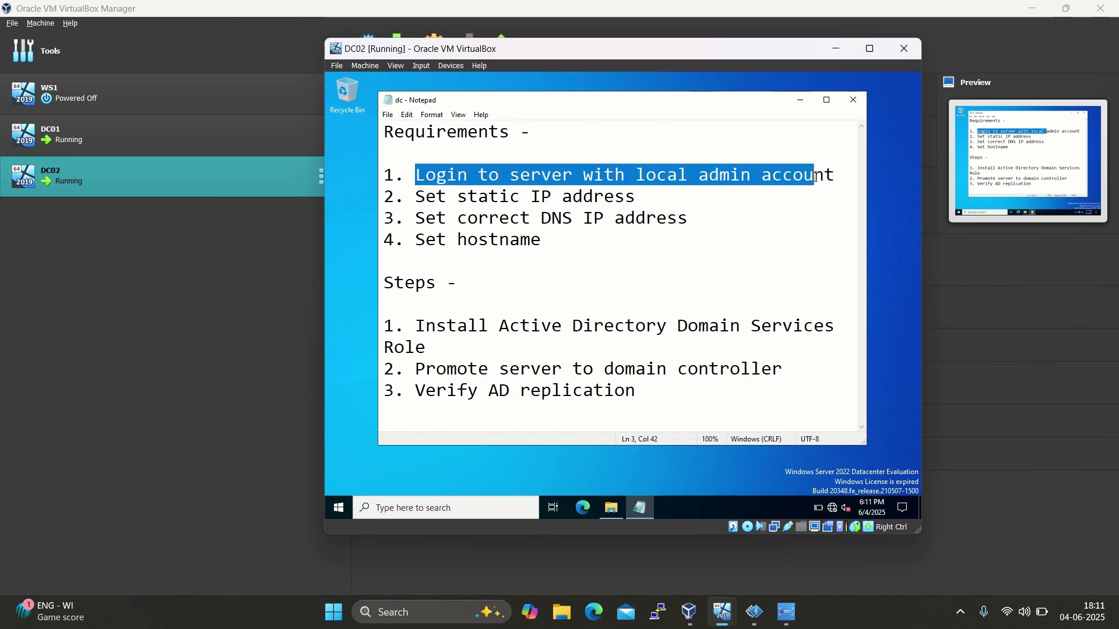
click(764, 242)
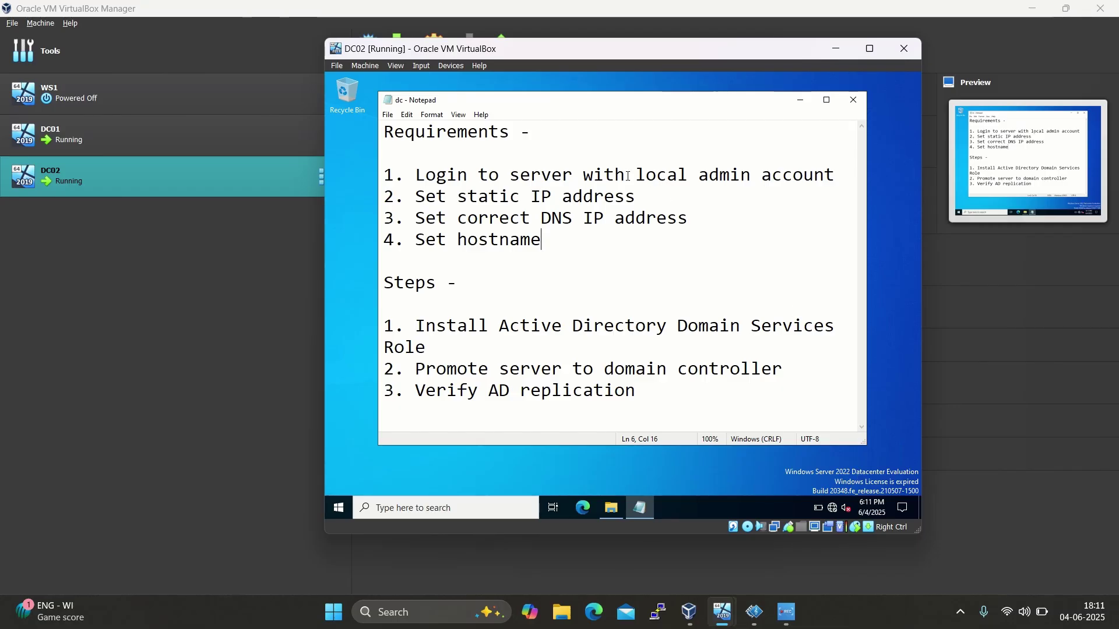
drag(625, 175, 785, 173)
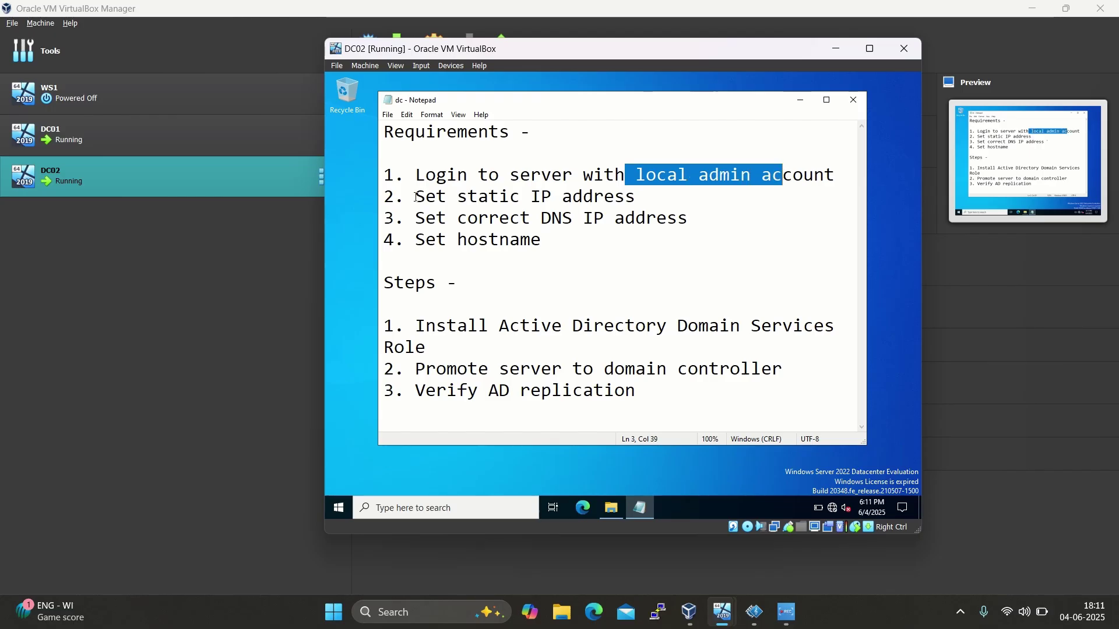
drag(415, 197, 638, 197)
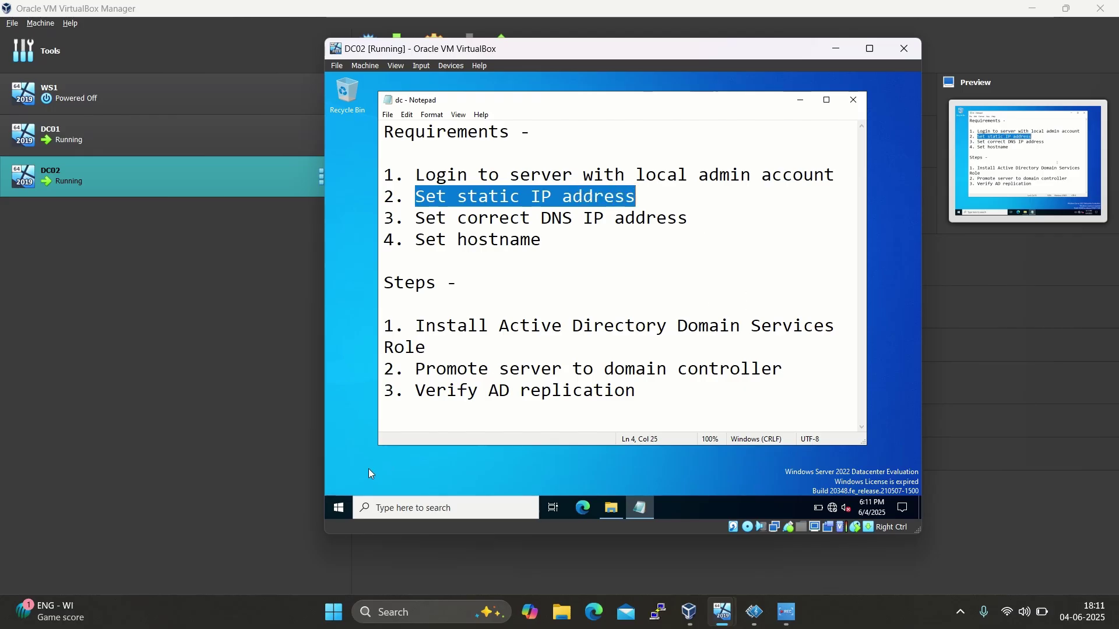
click(339, 508)
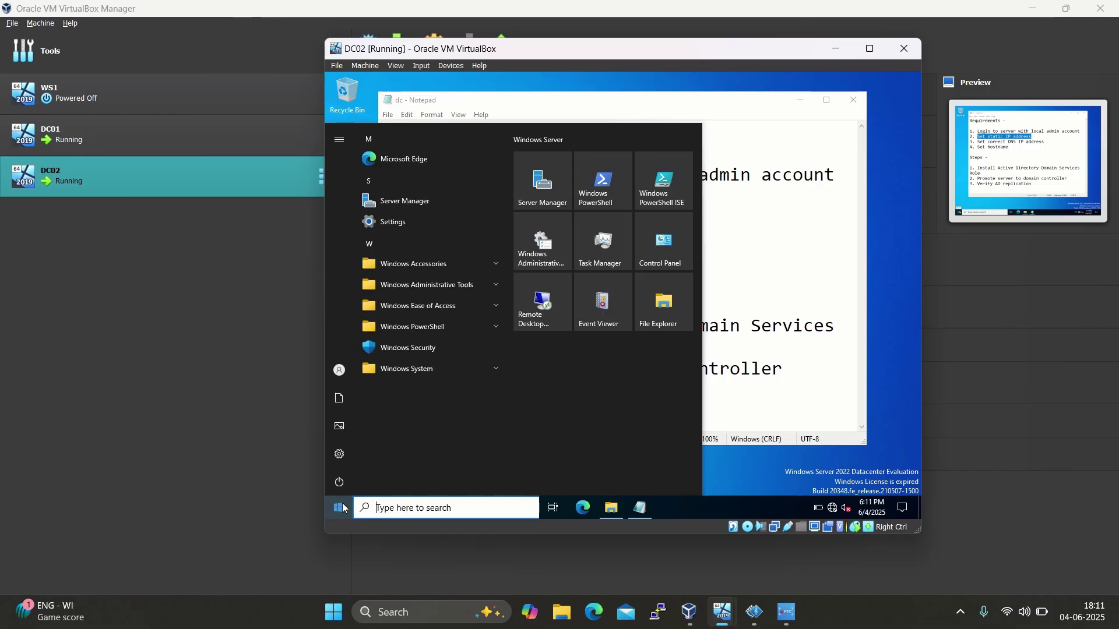
Open the Network Connections list by running ncpa.cpl
right_click(343, 509)
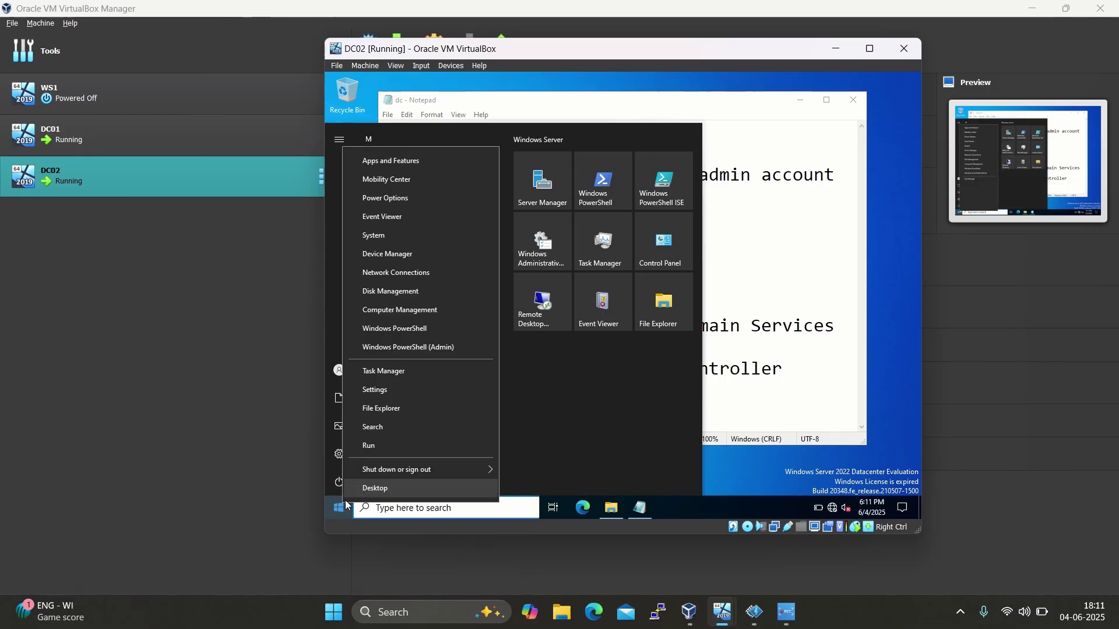
click(378, 442)
text(nc)
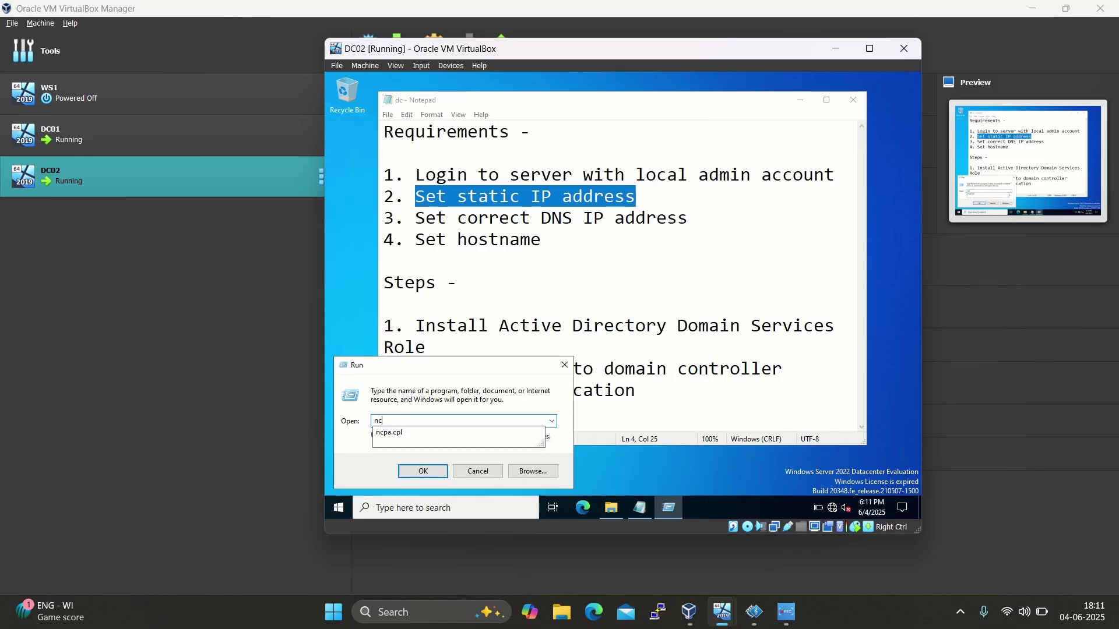
text(pa.cpl)
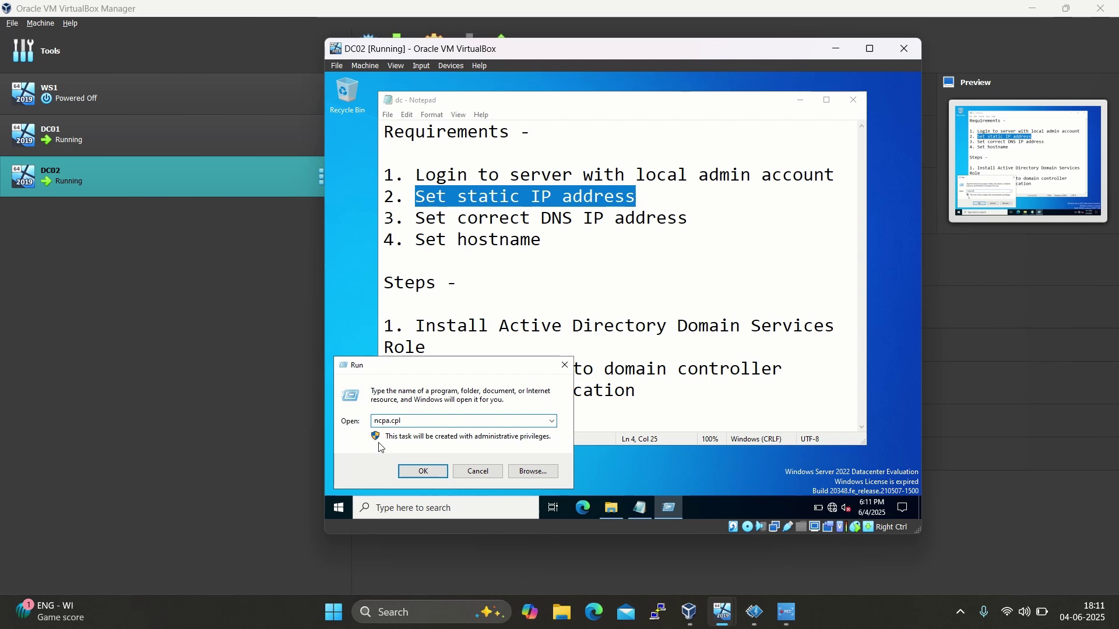
key(Return)
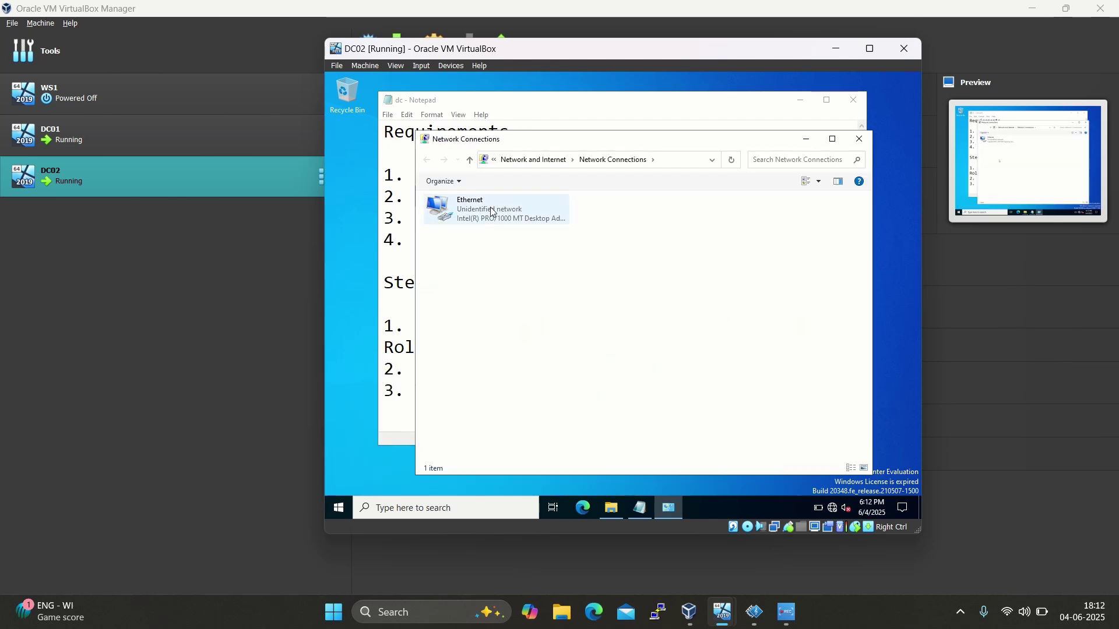
Open the Ethernet connection's Internet Protocol Version 4 (TCP/IPv4) properties
click(478, 207)
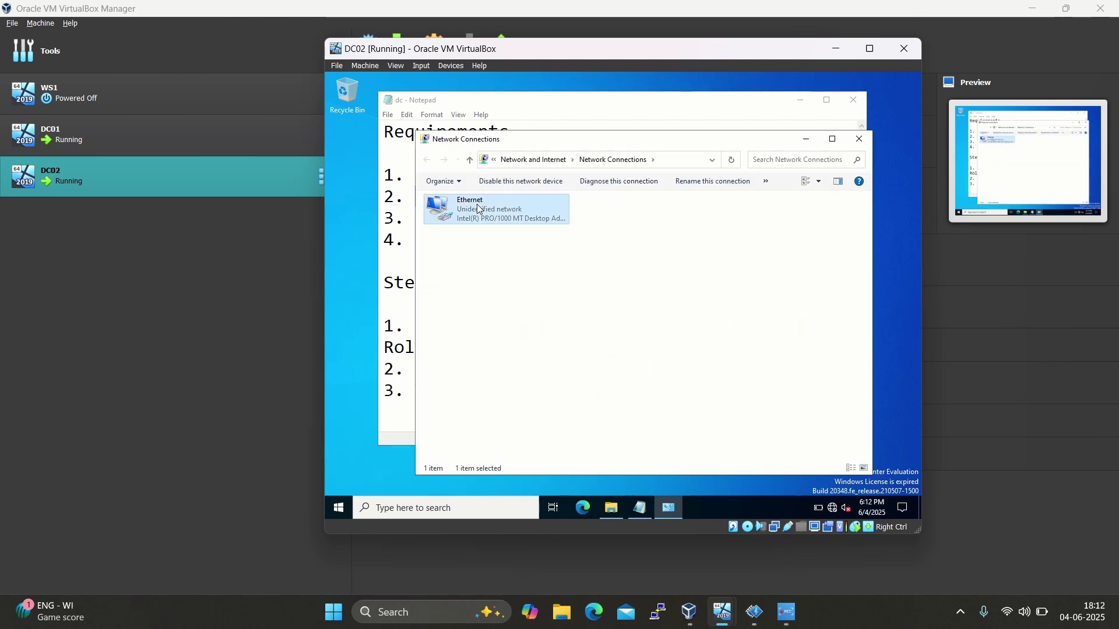
right_click(478, 207)
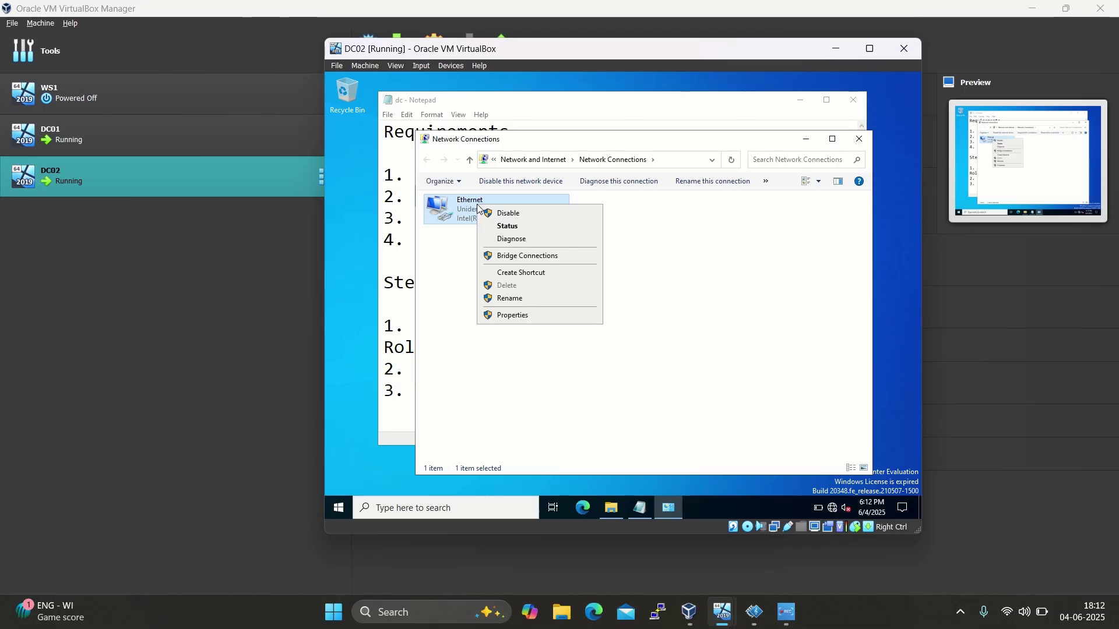
click(510, 318)
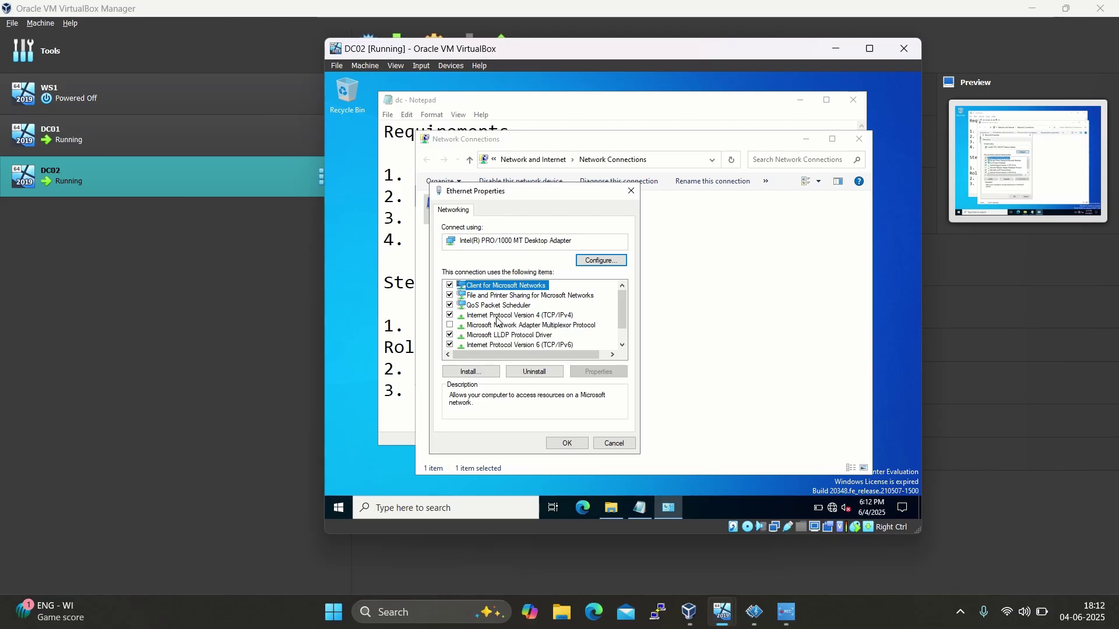
double_click(497, 317)
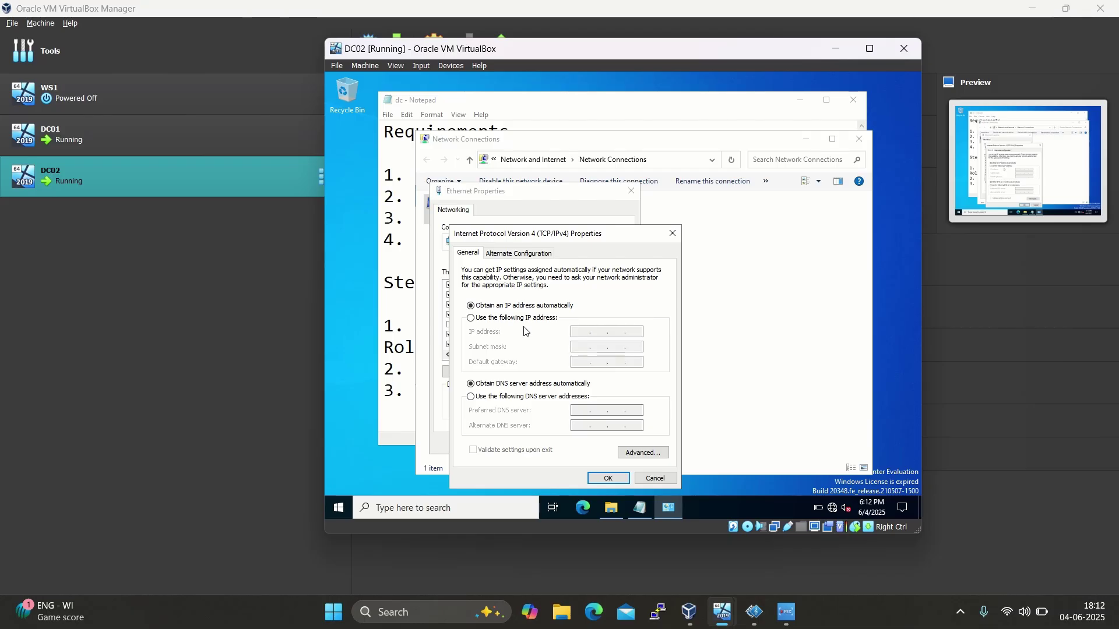
Give Ethernet static IP 192.168.215.25, mask 255.255.255.0 and gateway 192.168.215.1
click(471, 318)
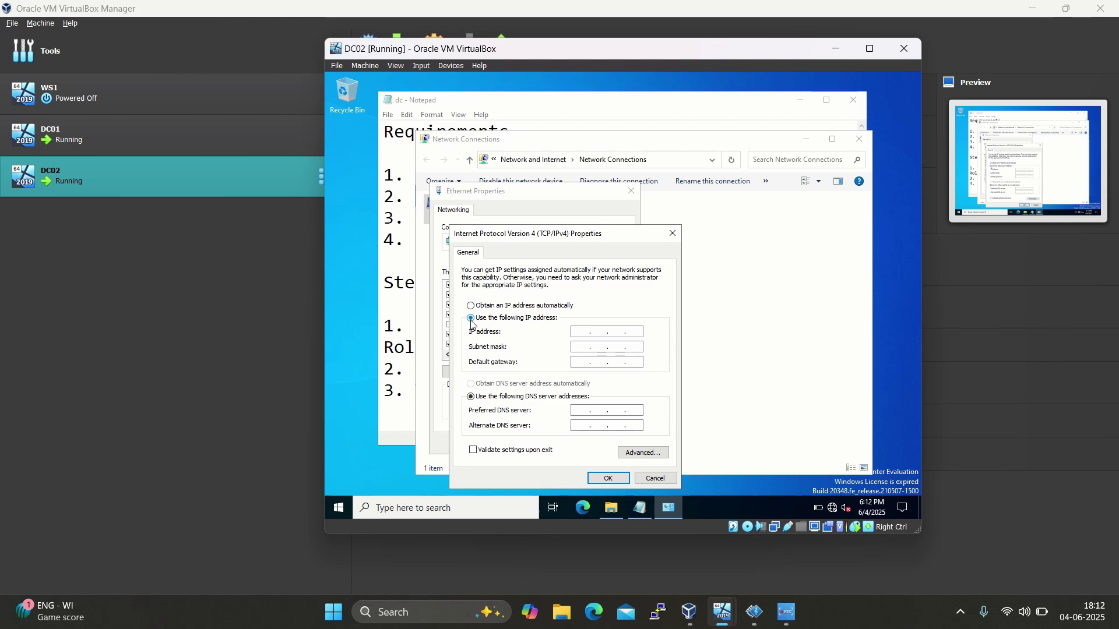
click(582, 332)
text(192)
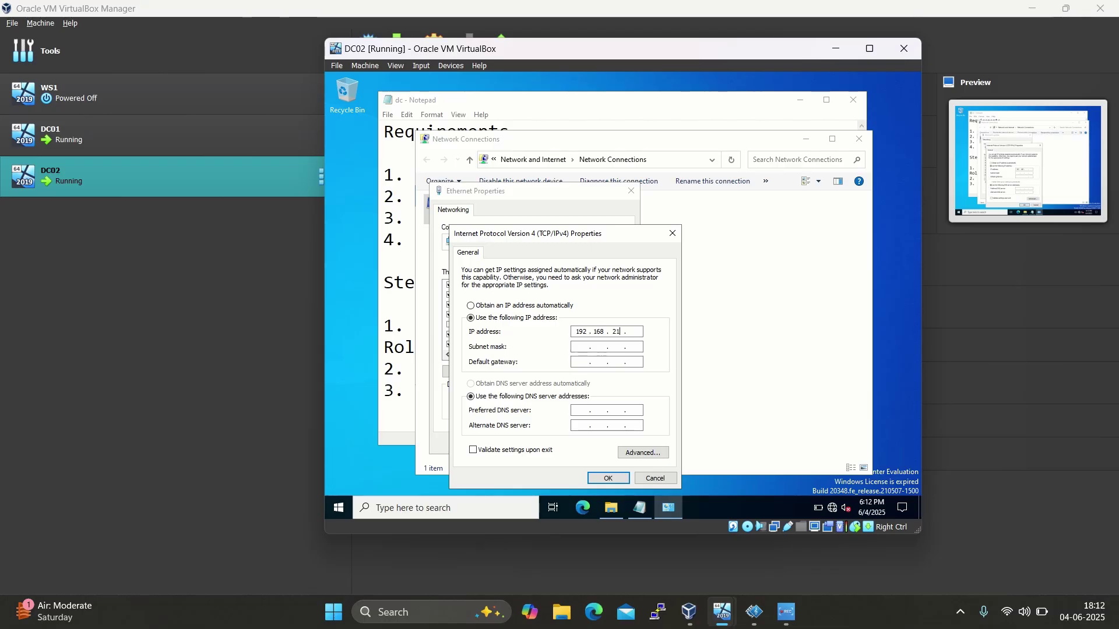
key(Tab)
key(Tab)
text(192 . 168 . 215 . 25)
click(578, 410)
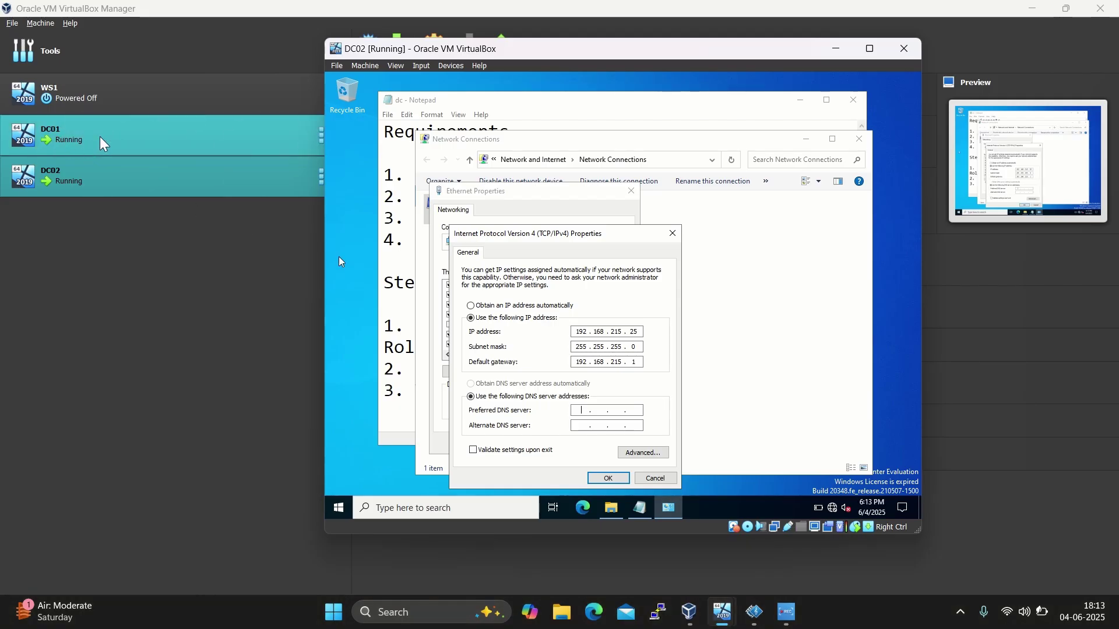
Look up DC01's IPv4 address 192.168.215.5 in its ipconfig output
mouse_move(722, 611)
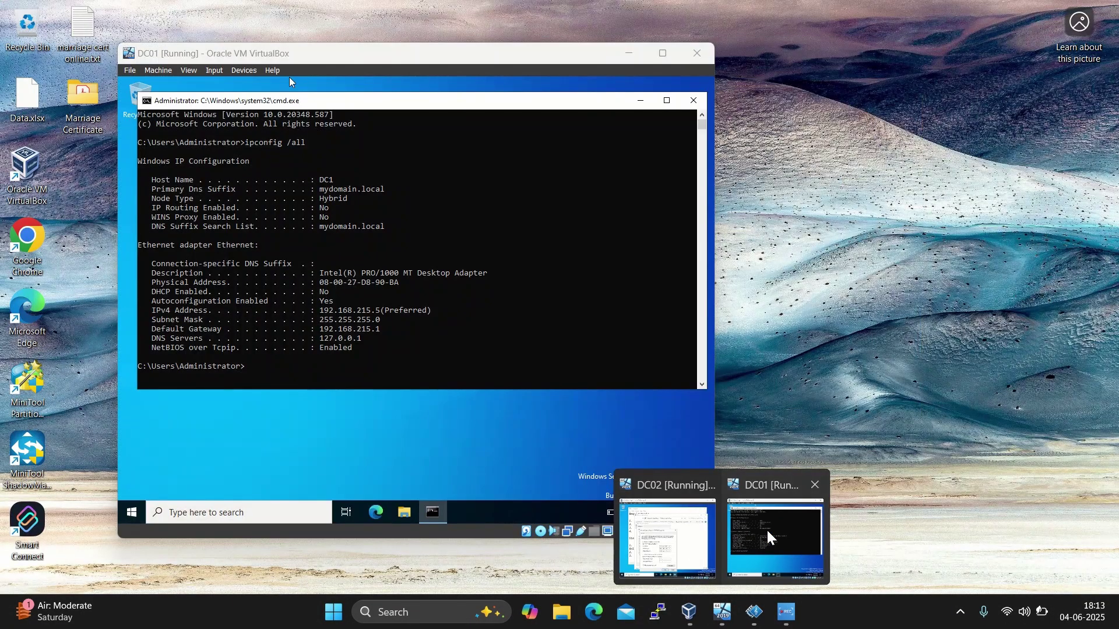
click(767, 529)
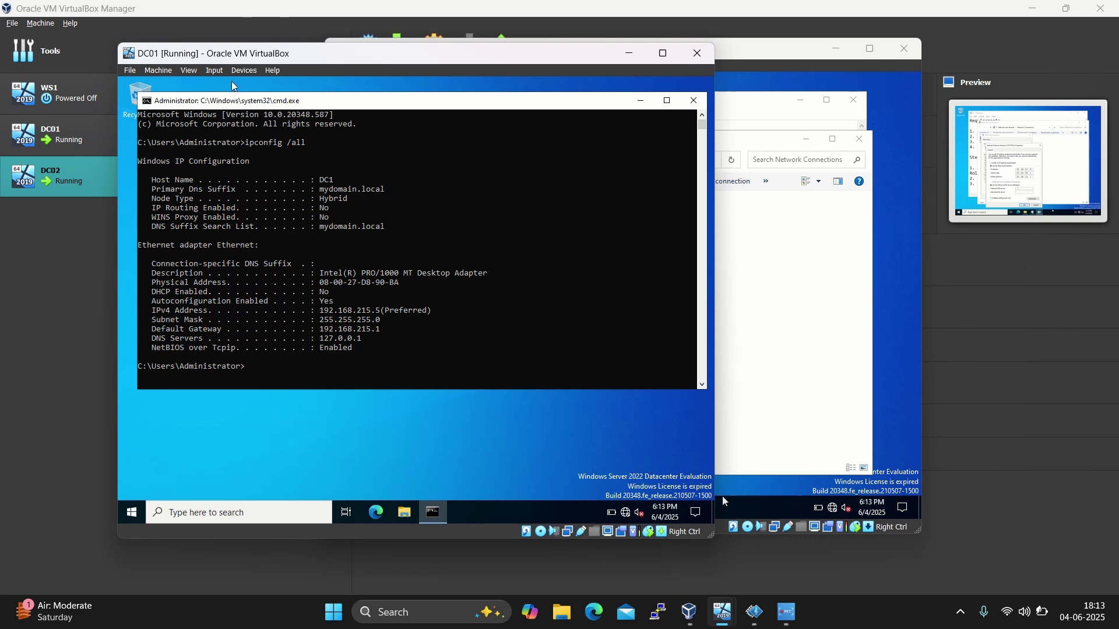
click(322, 311)
drag(320, 311, 378, 312)
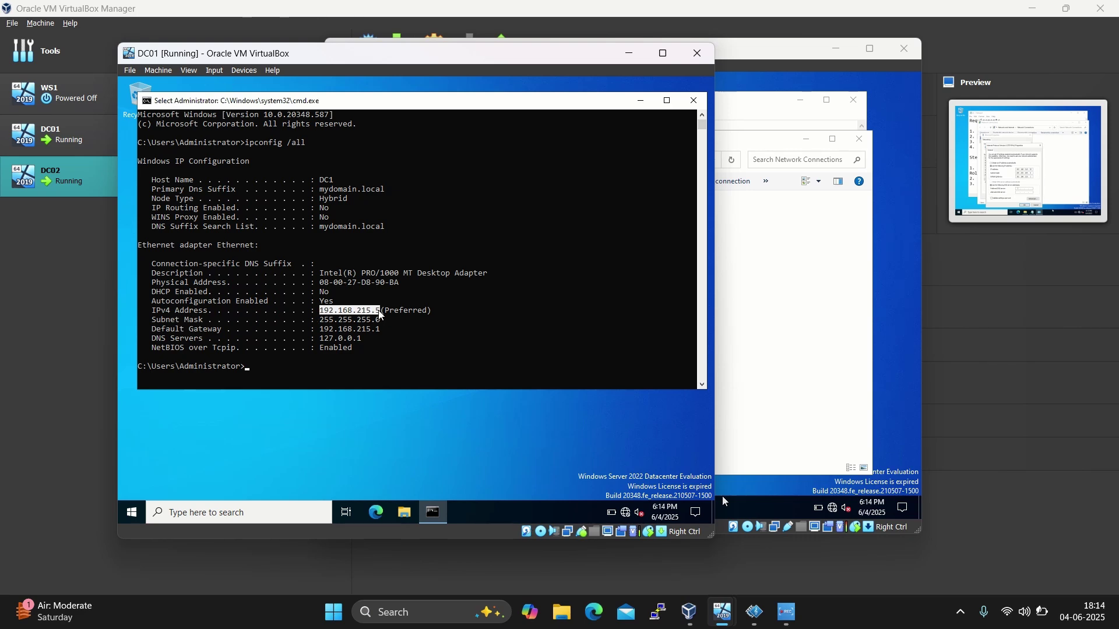
Enter 192.168.215.5 as DC02's Preferred DNS server and save the adapter settings
click(782, 373)
click(584, 410)
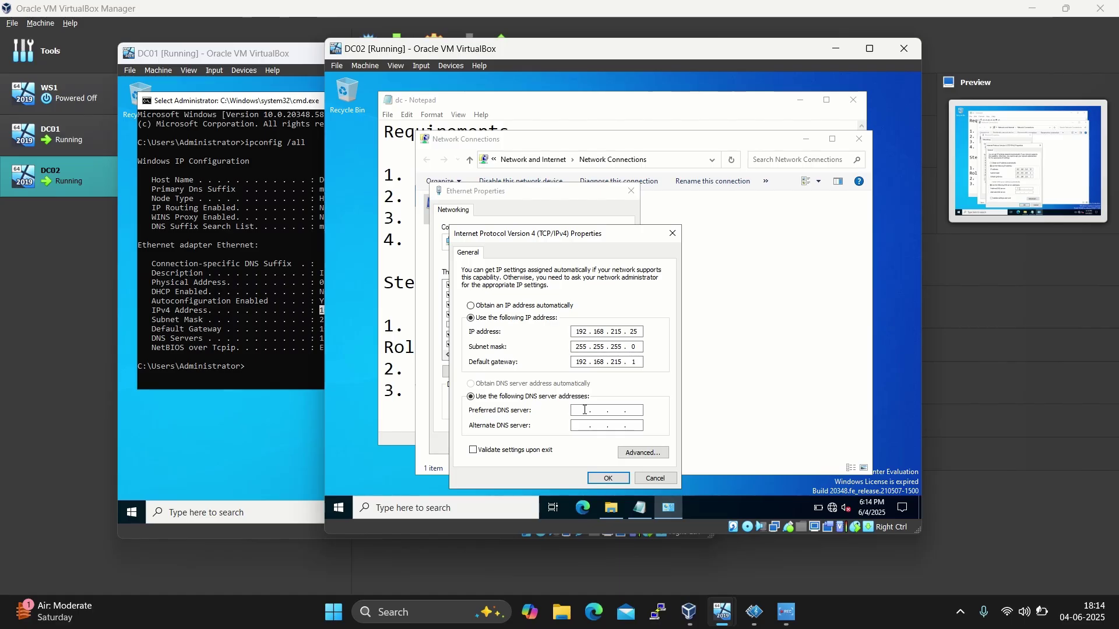
text(192 . 168 . 215 . 5)
click(598, 478)
click(567, 443)
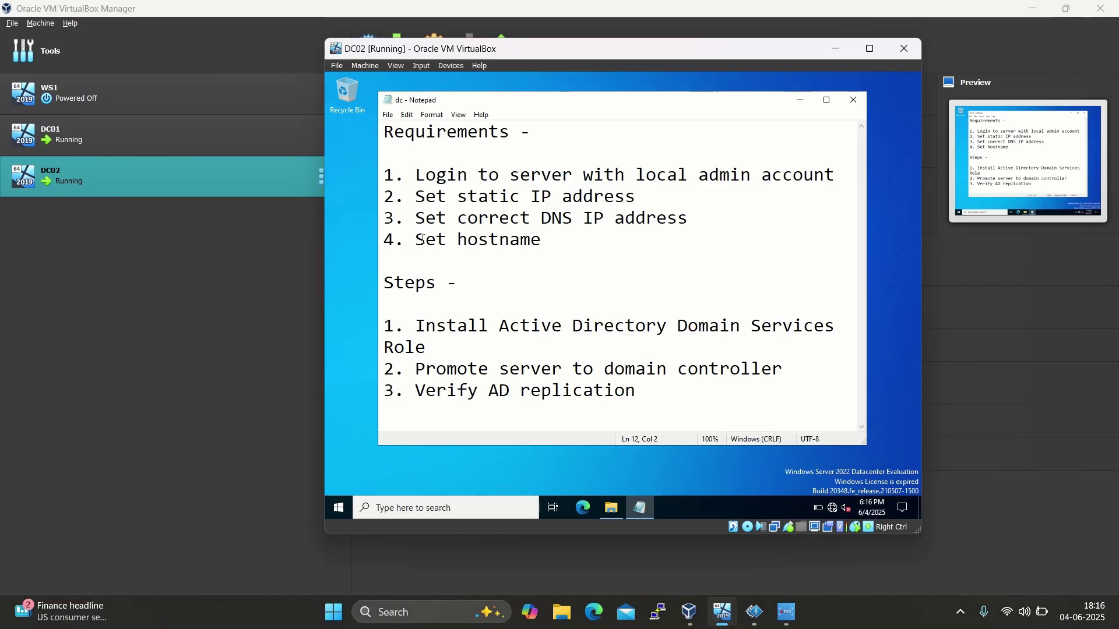
Rename the computer to DC2 from the About page and restart with reason Other (Unplanned)
drag(418, 239, 569, 227)
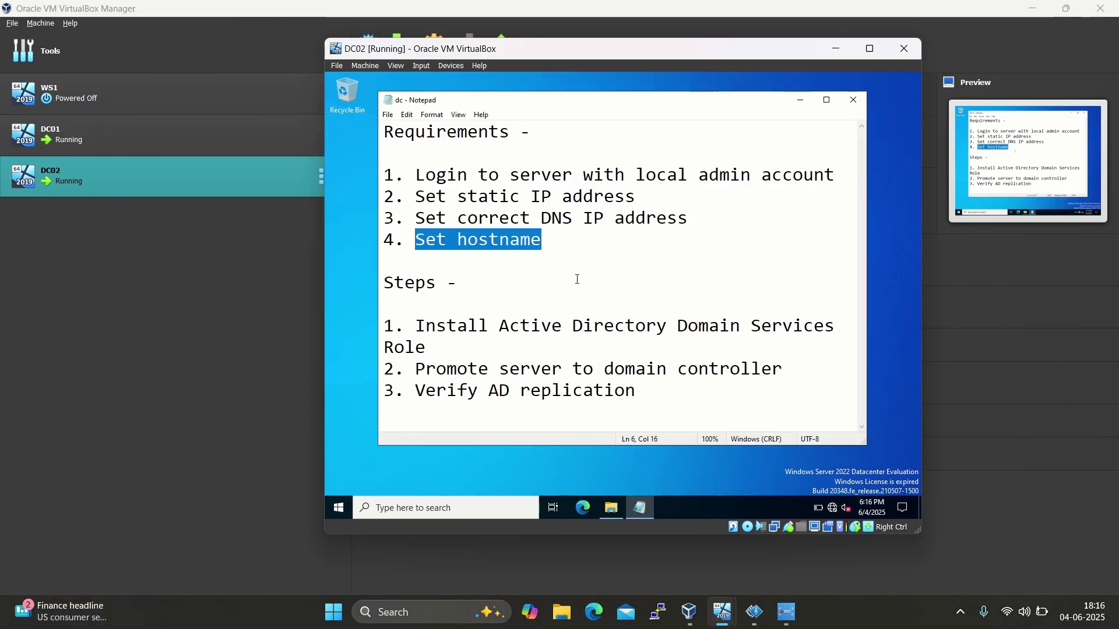
right_click(339, 508)
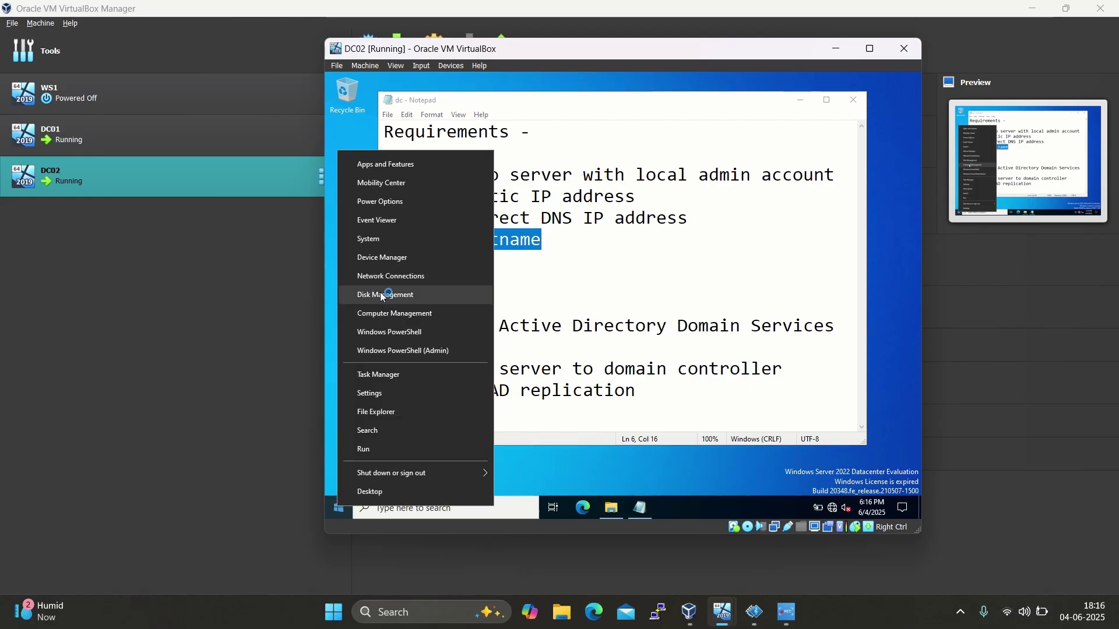
click(368, 243)
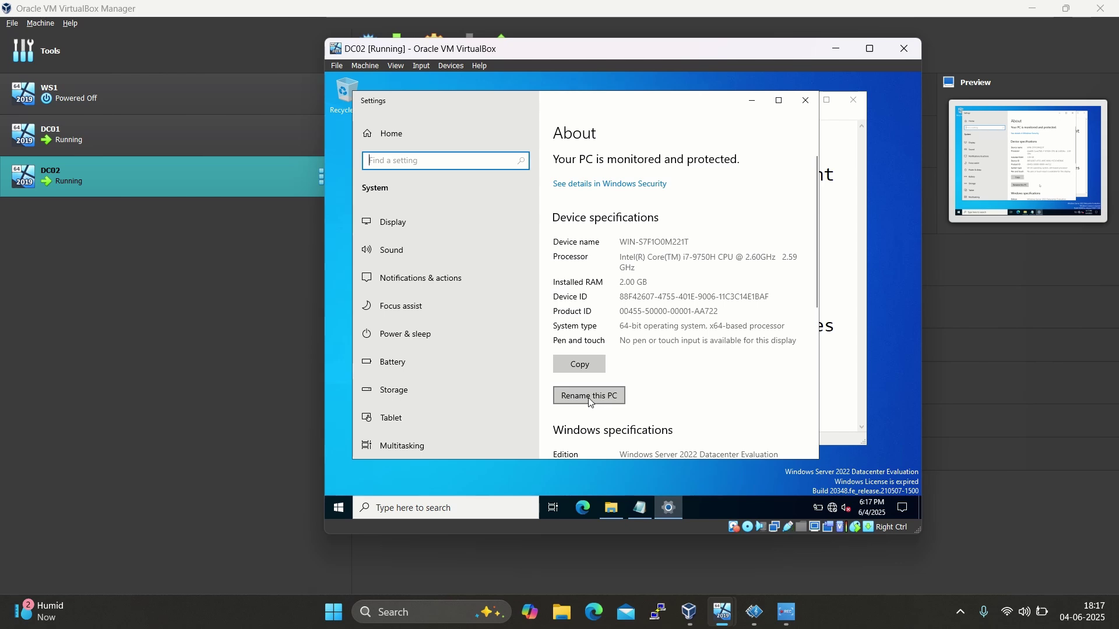
click(591, 400)
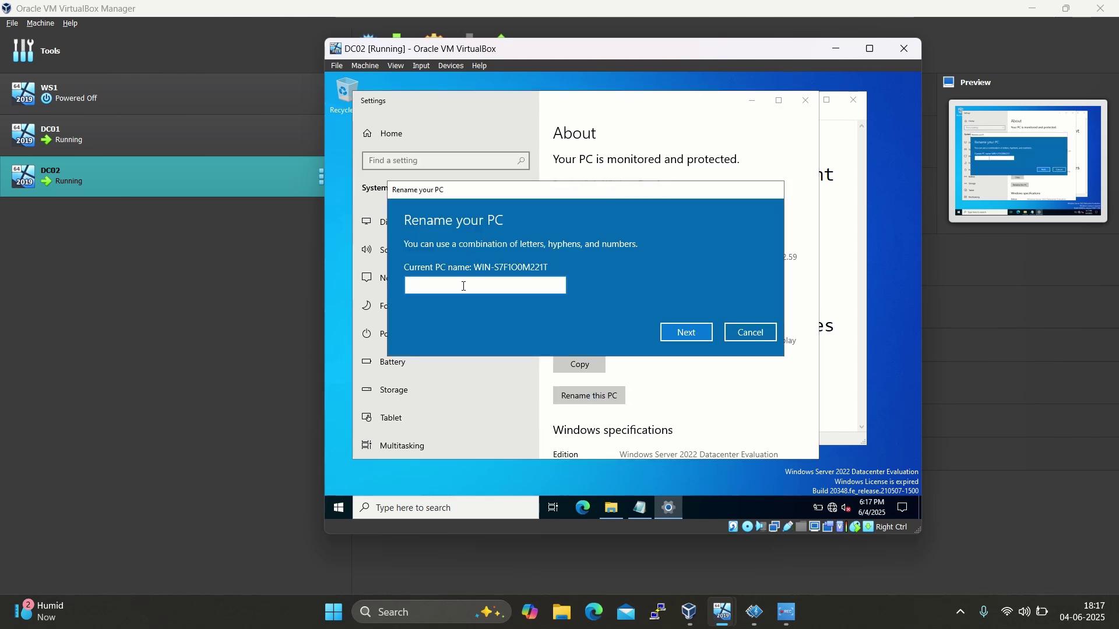
text(DC2)
click(676, 333)
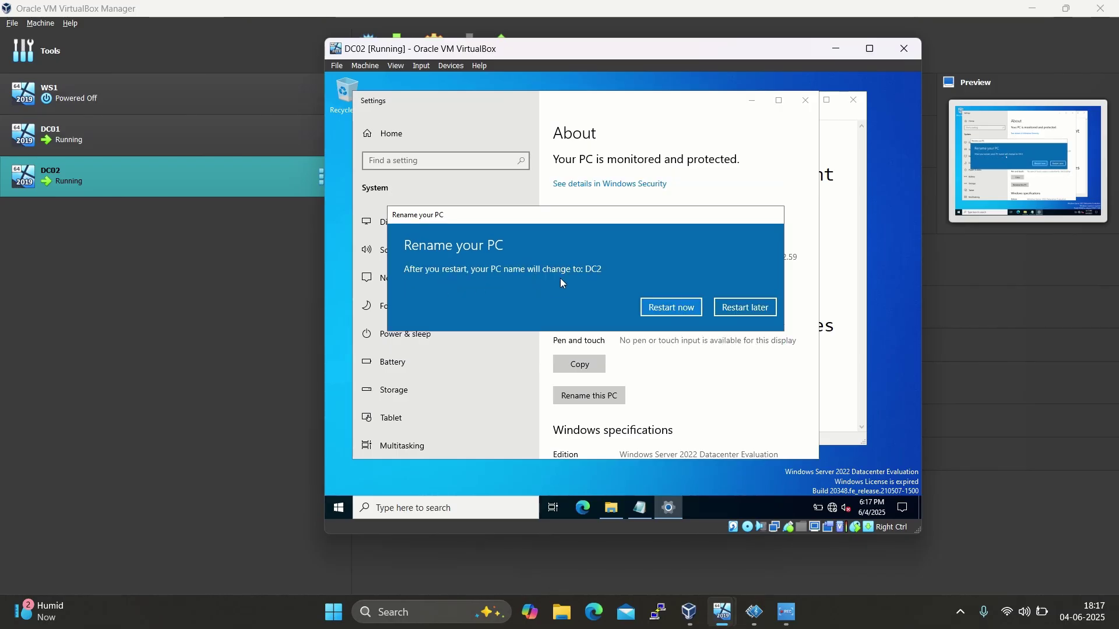
click(676, 309)
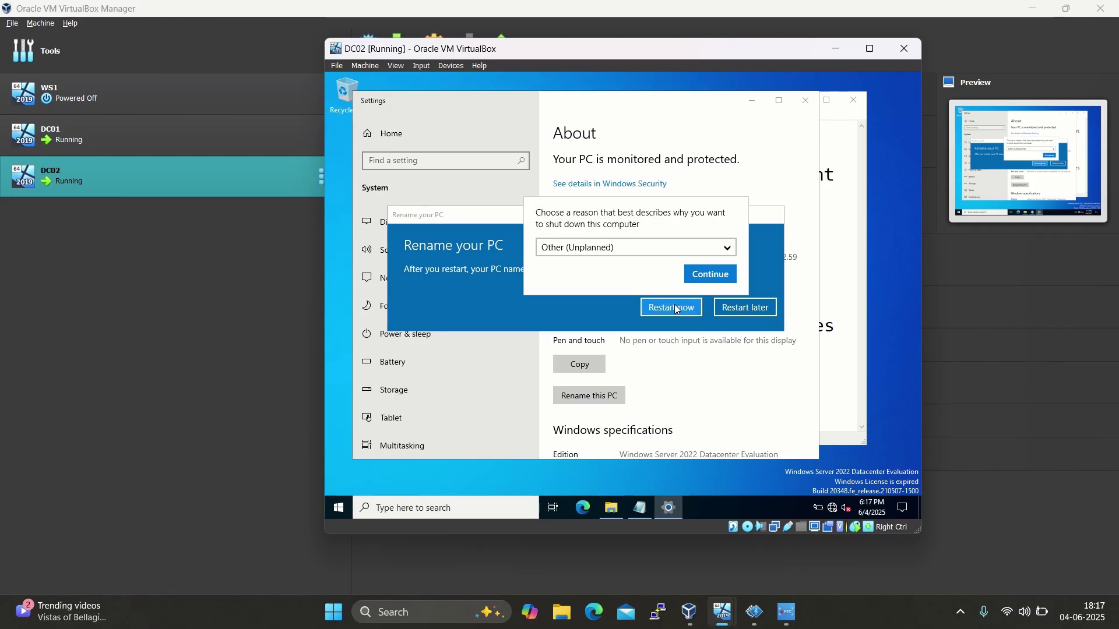
click(705, 275)
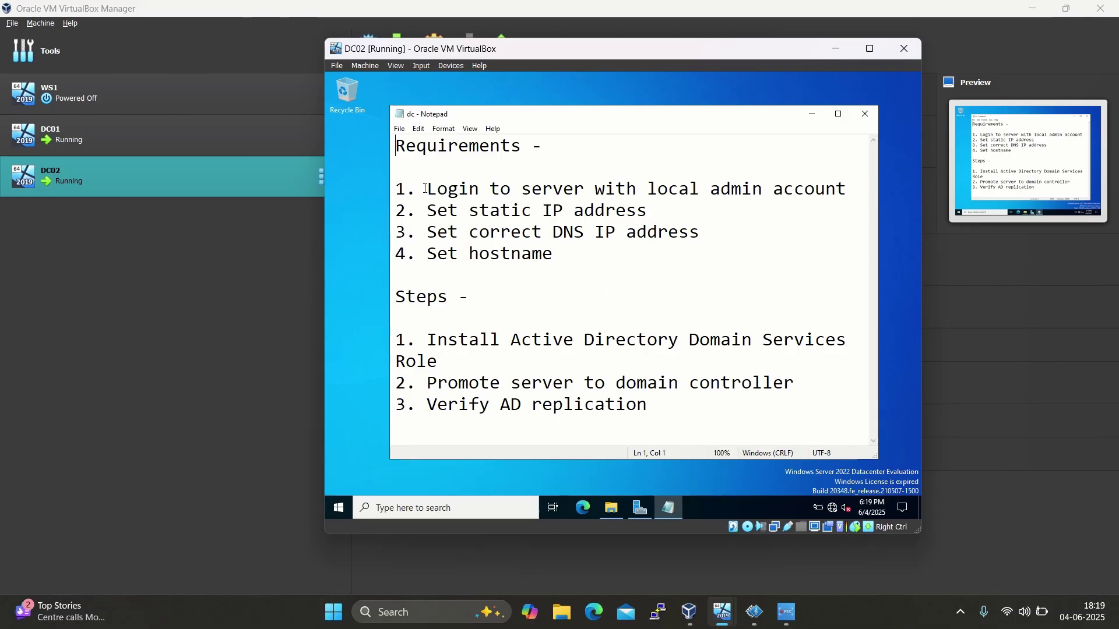
Open Server Manager maximized, dismissing the Windows Admin Center notice, and show the Manage menu
drag(425, 188, 576, 253)
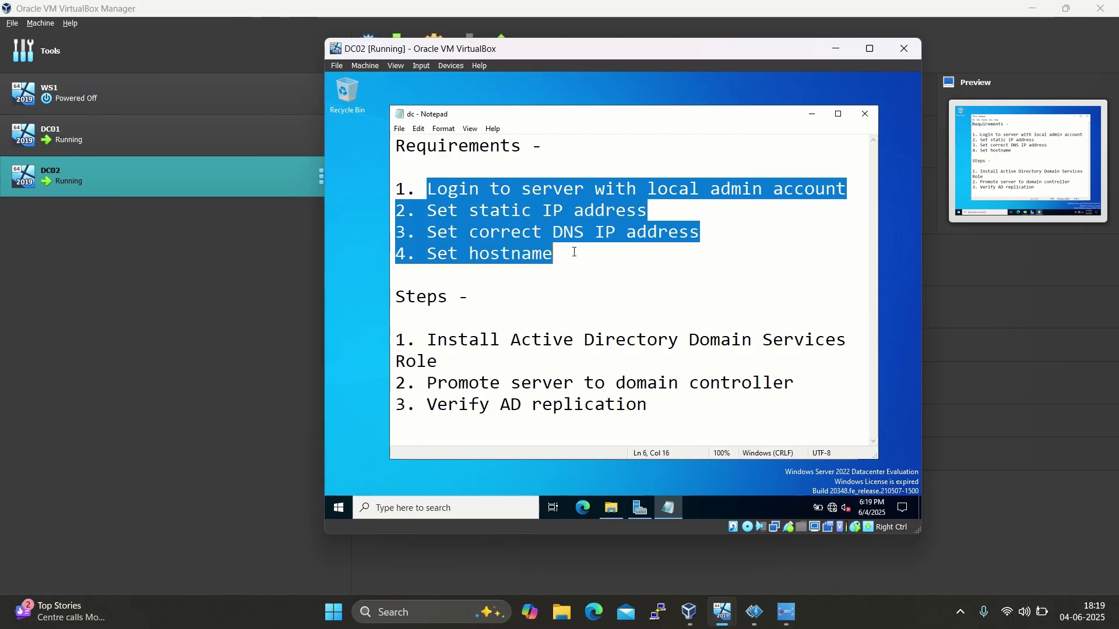
click(623, 280)
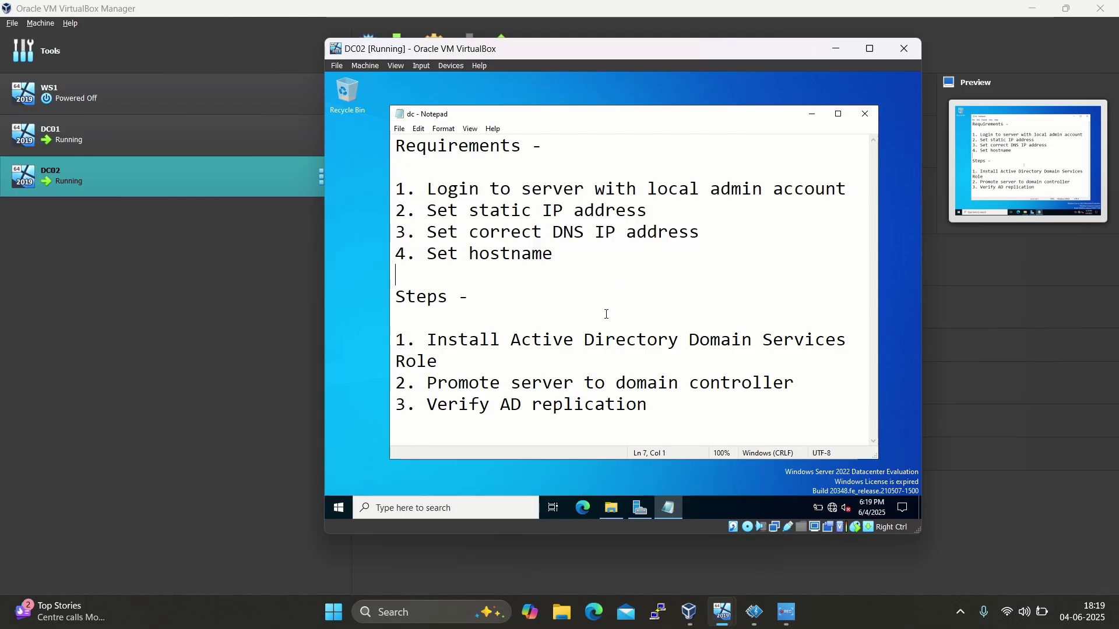
click(644, 504)
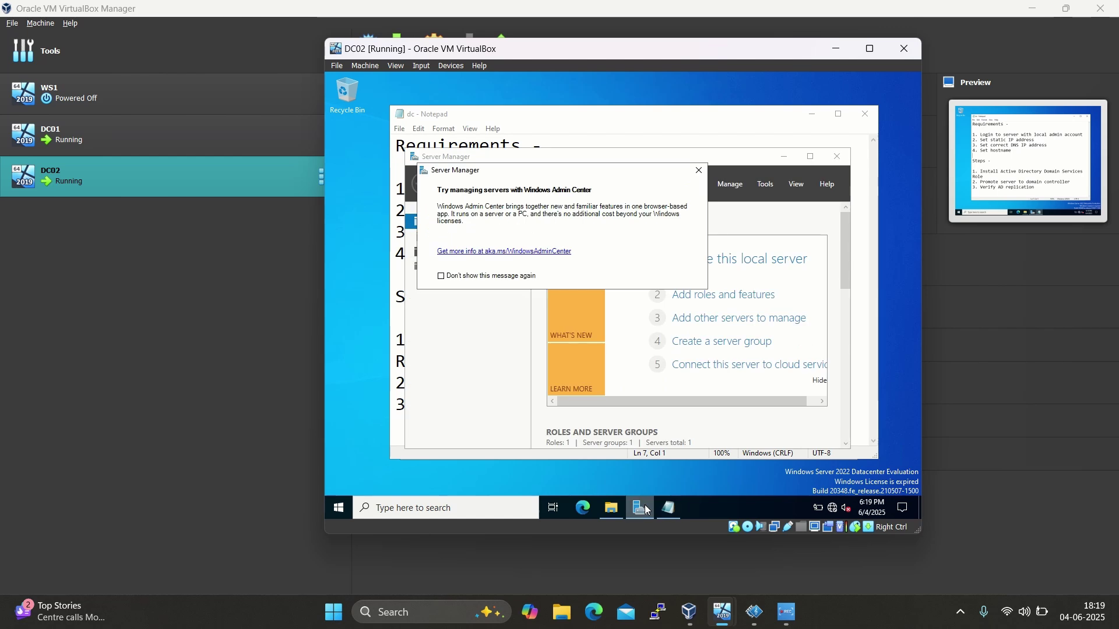
click(699, 170)
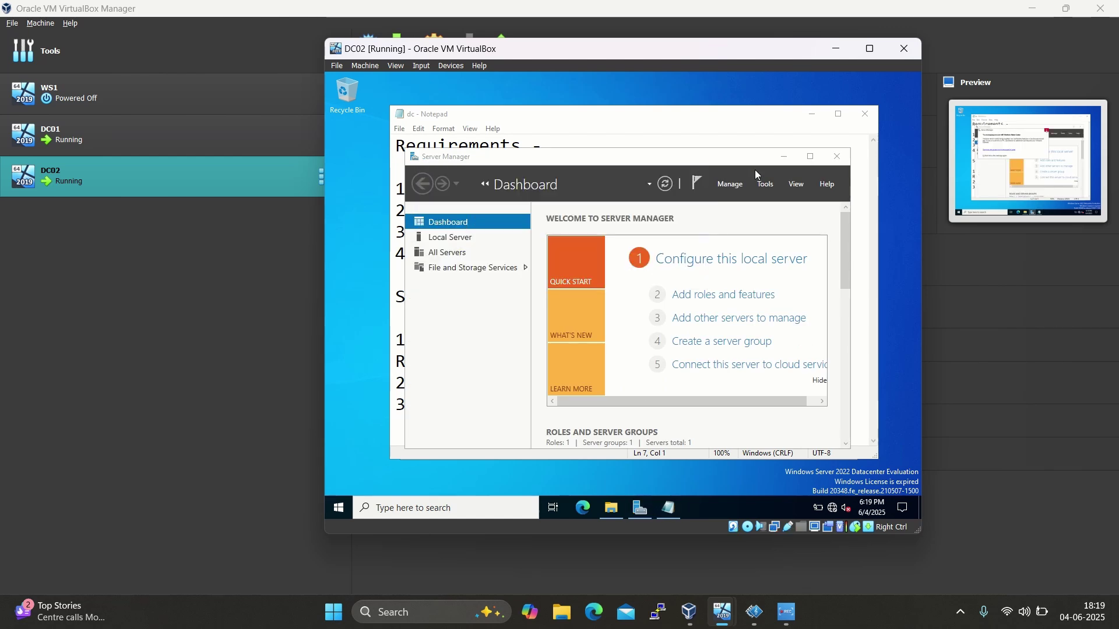
click(810, 158)
click(798, 104)
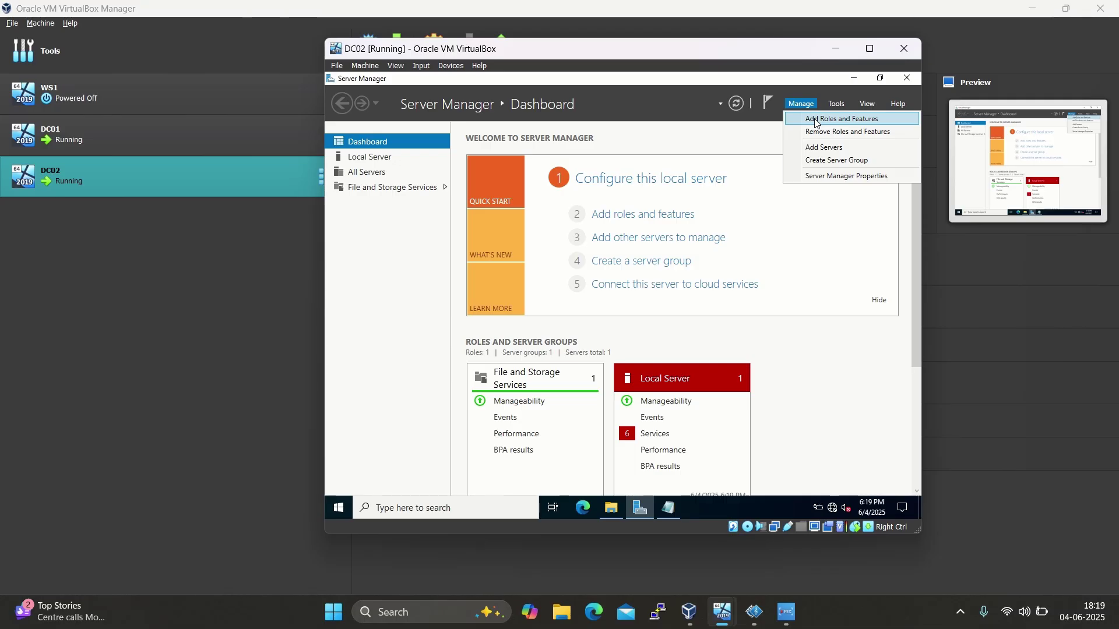
Start Add Roles and Features with role-based installation and DC2 as destination server
click(816, 121)
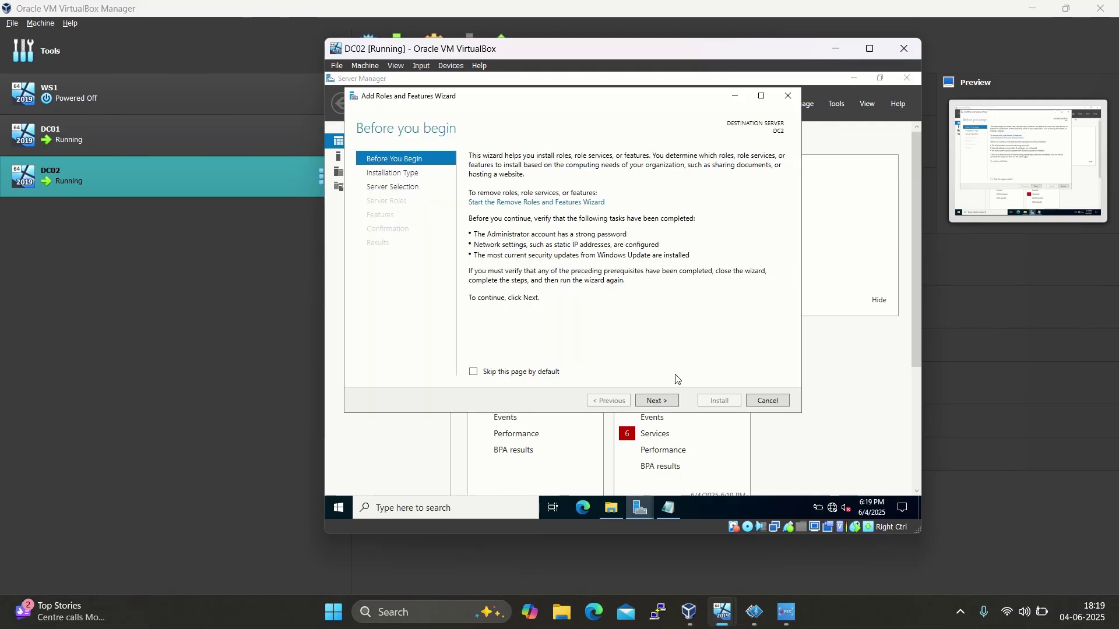
click(664, 403)
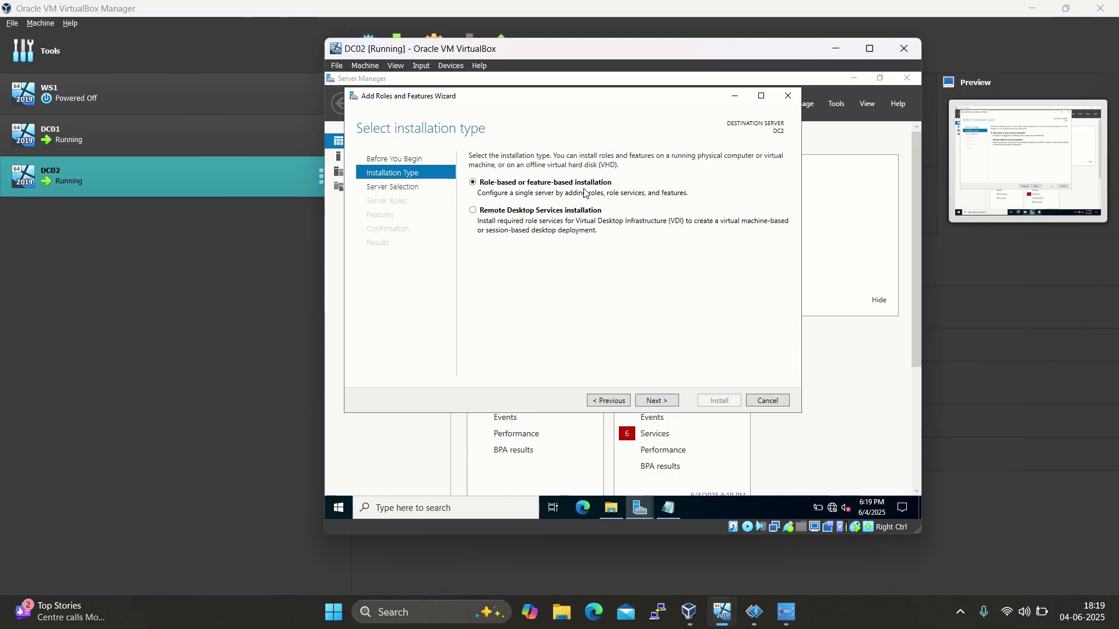
click(663, 403)
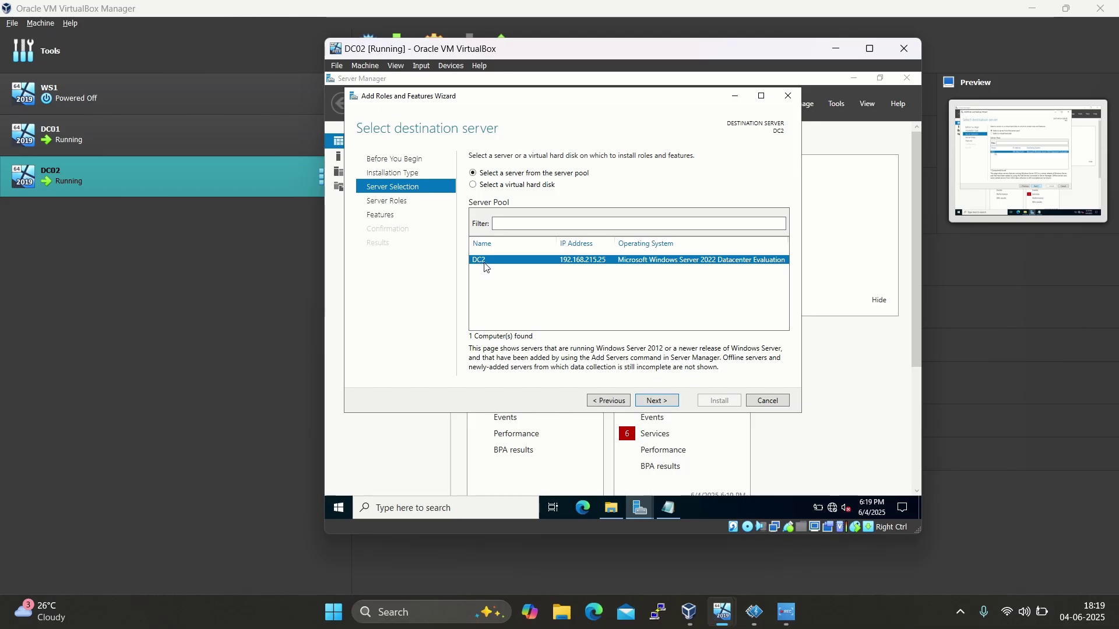
click(664, 403)
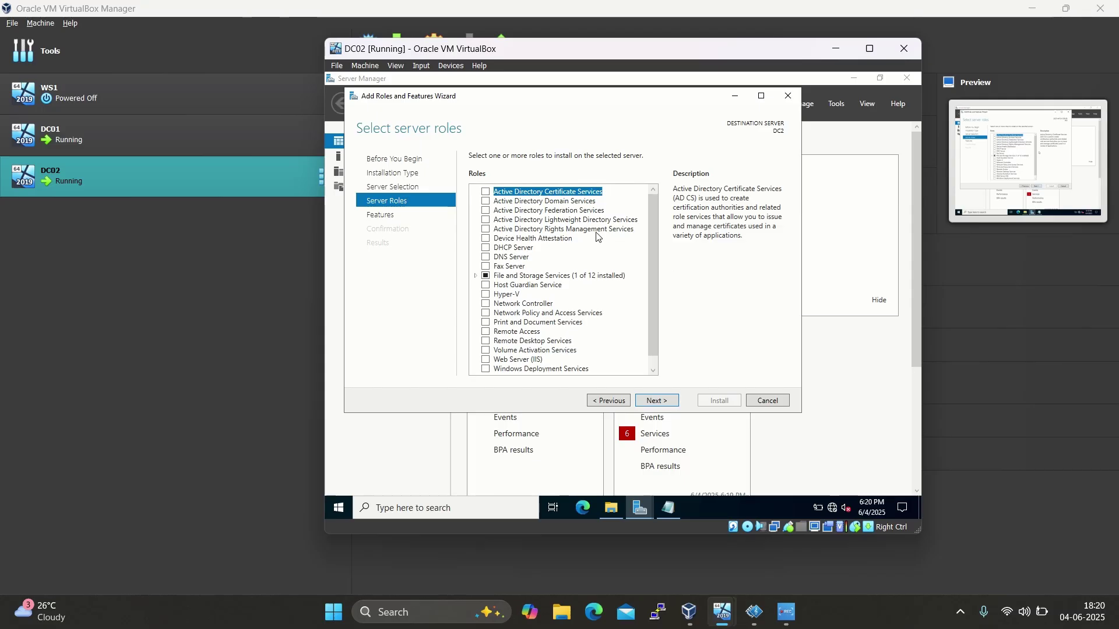
Select the Active Directory Domain Services and DNS Server roles, adding their required features
click(486, 201)
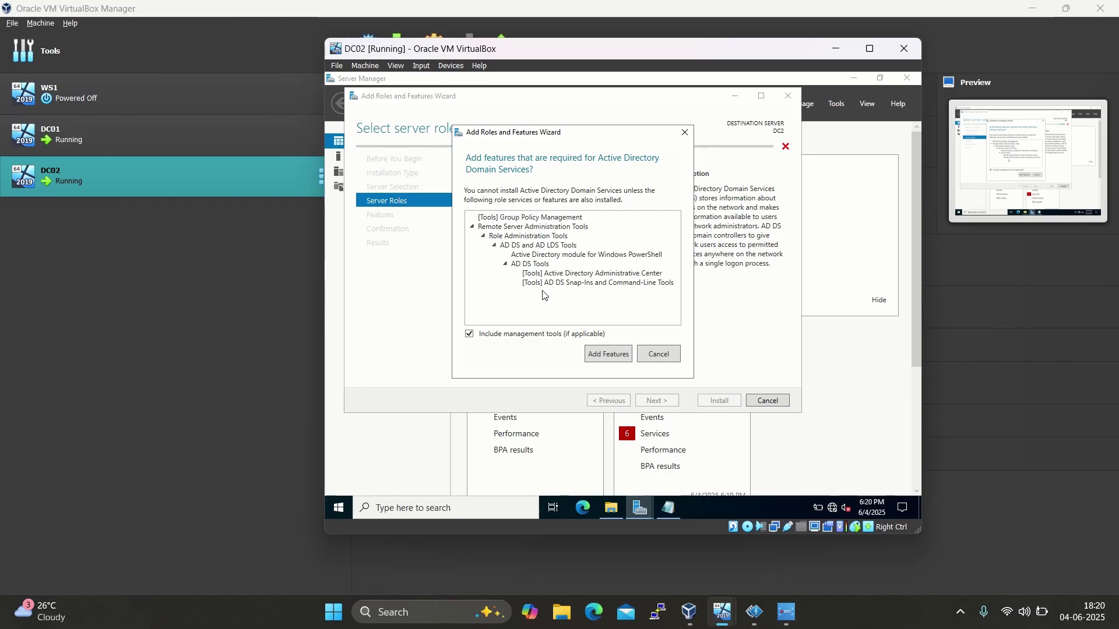
click(603, 355)
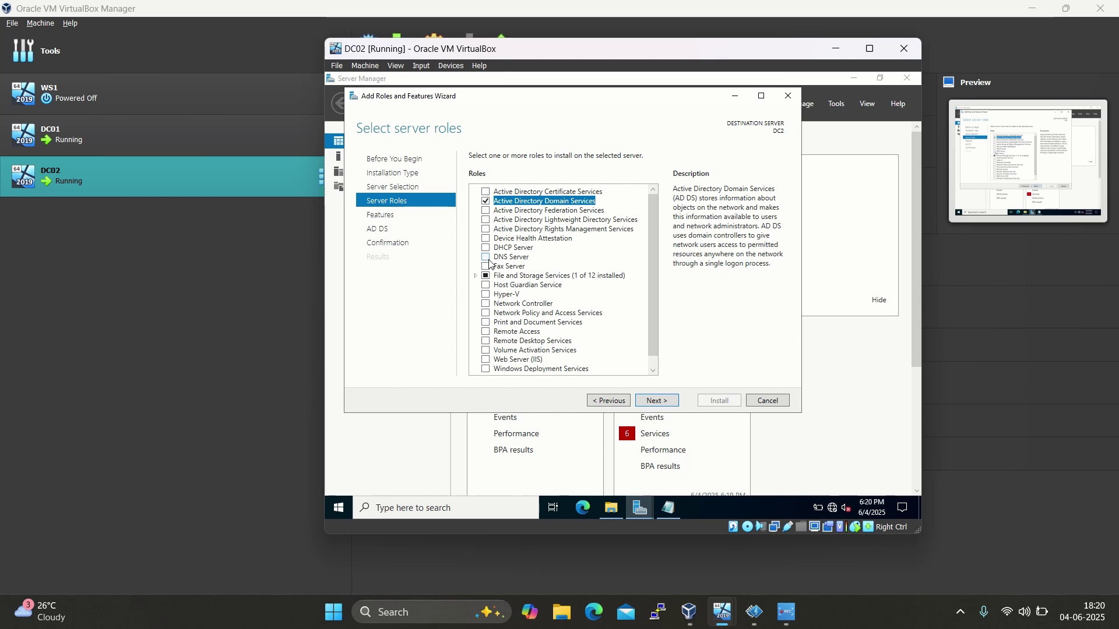
click(486, 257)
click(603, 354)
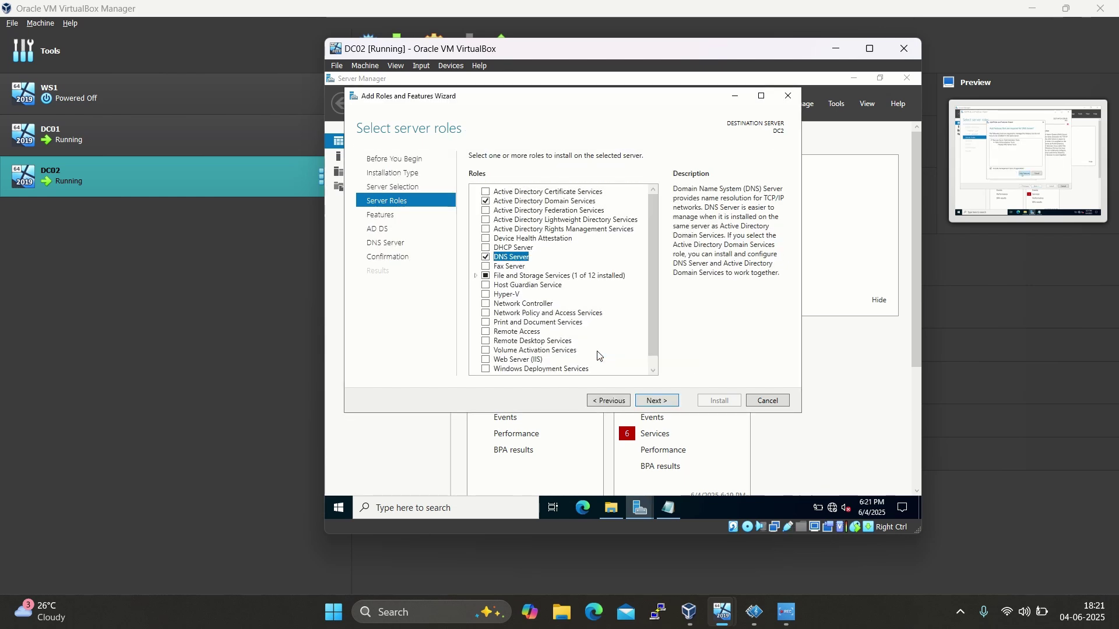
Skip extra features, pass the AD DS information page and install the selected roles
click(653, 402)
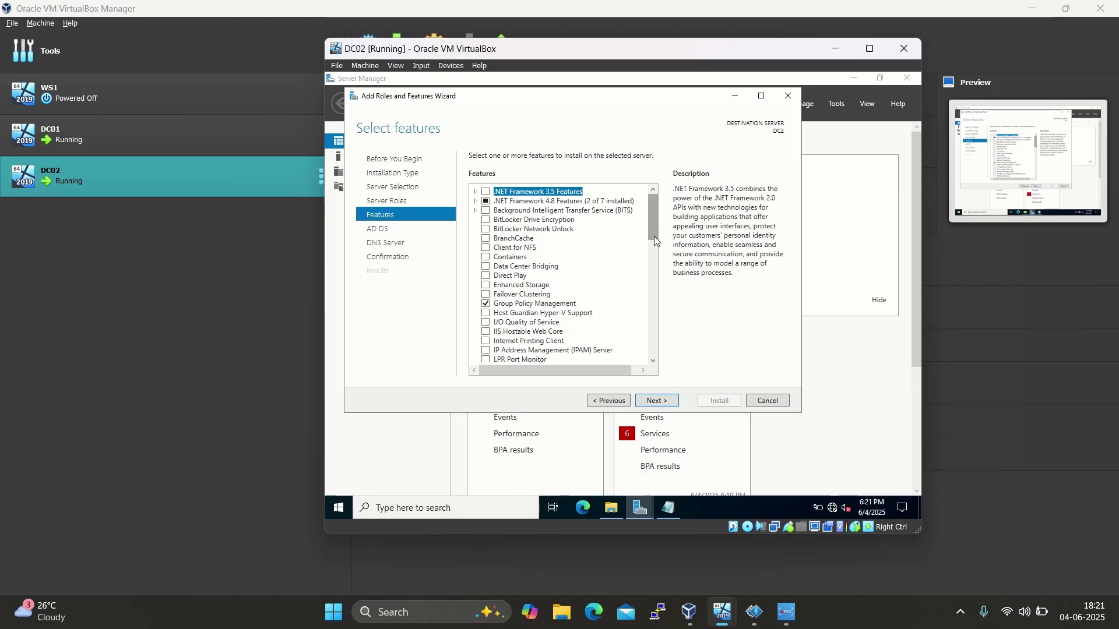
click(662, 405)
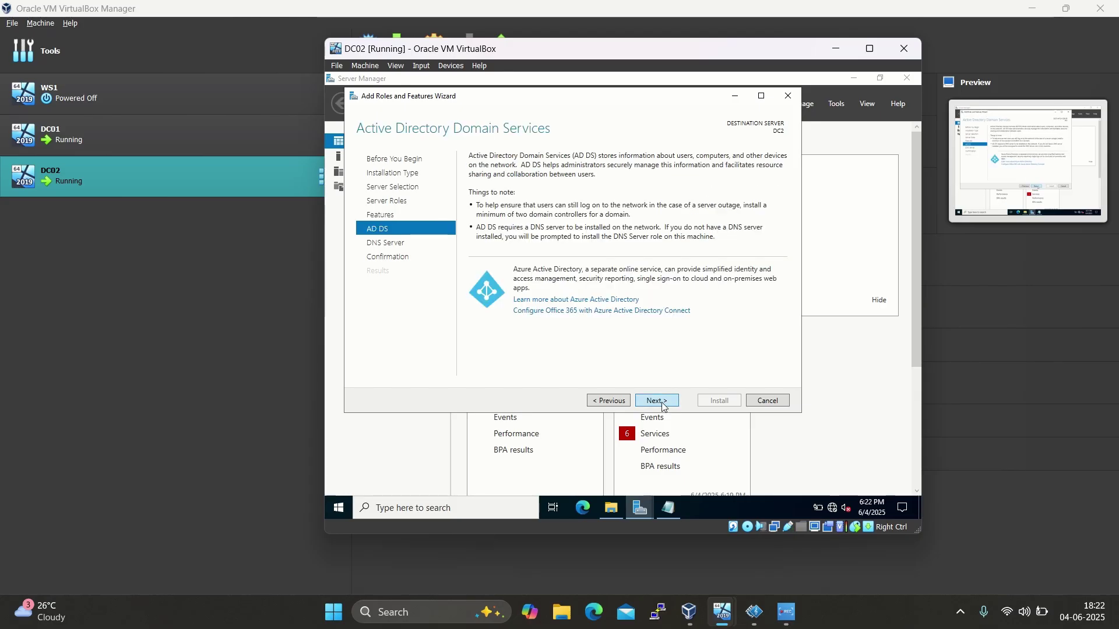
click(662, 405)
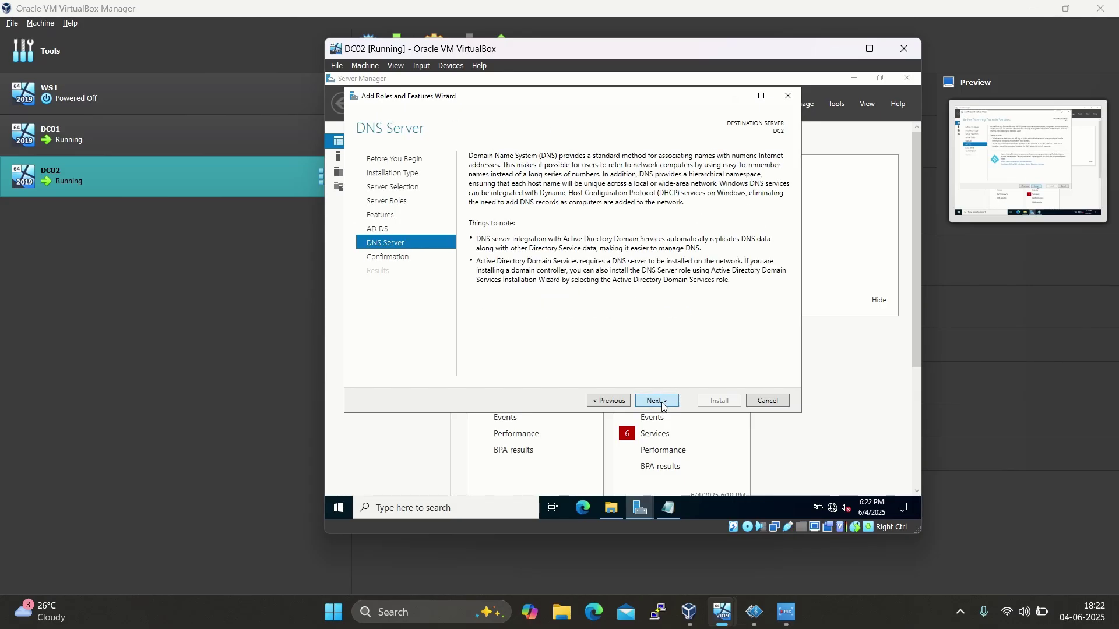
click(663, 405)
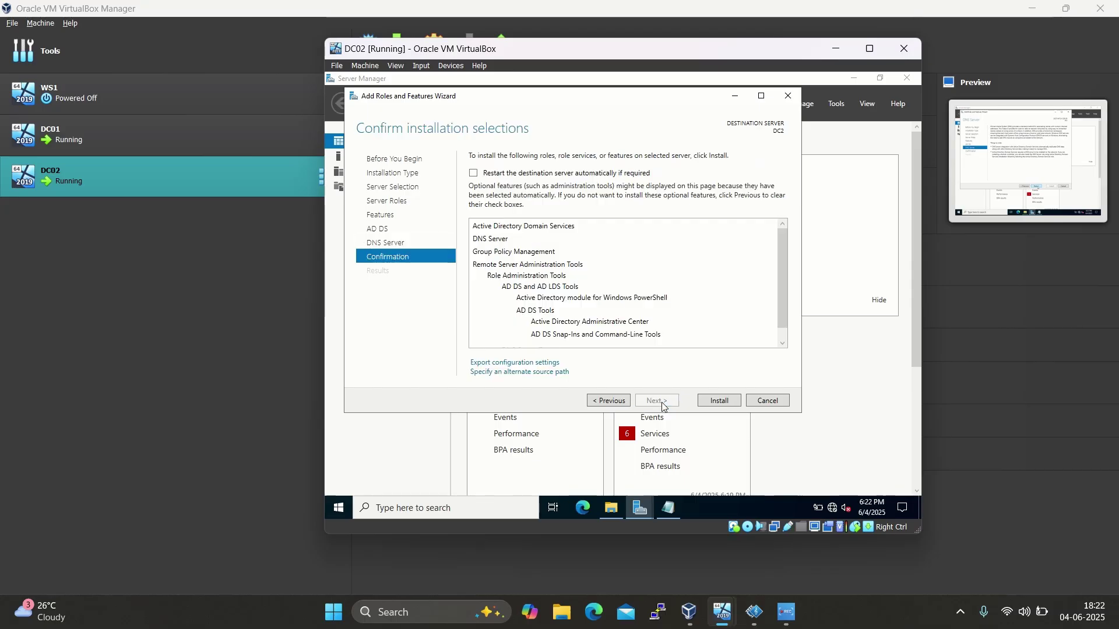
click(720, 400)
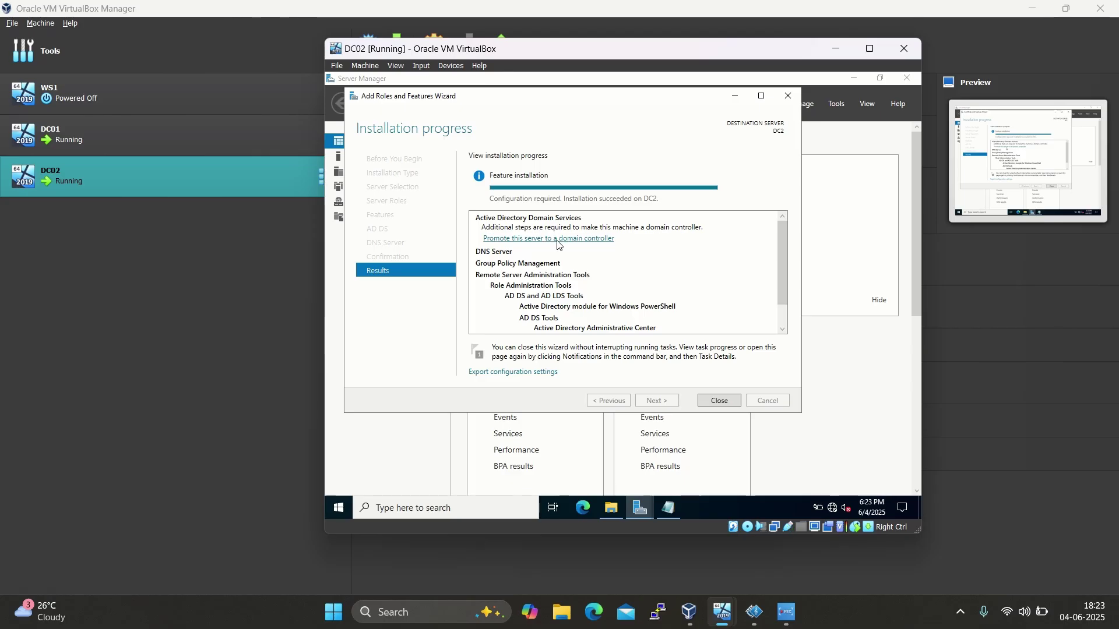
Promote DC2 by adding a domain controller to existing domain mydomain.local, reaching Domain Controller Options
click(557, 239)
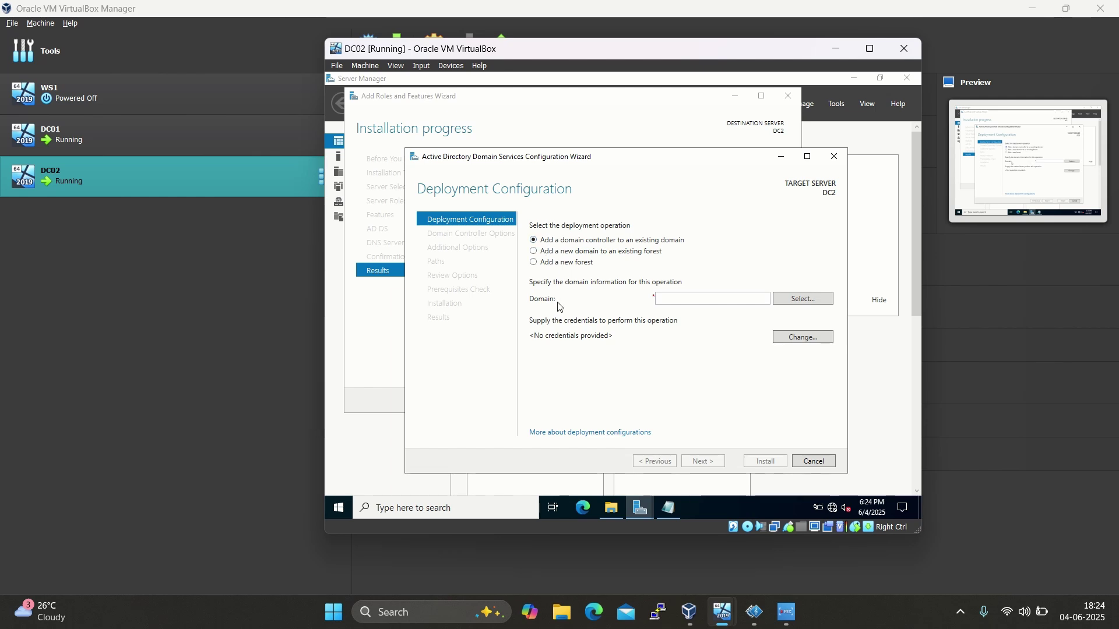
click(801, 301)
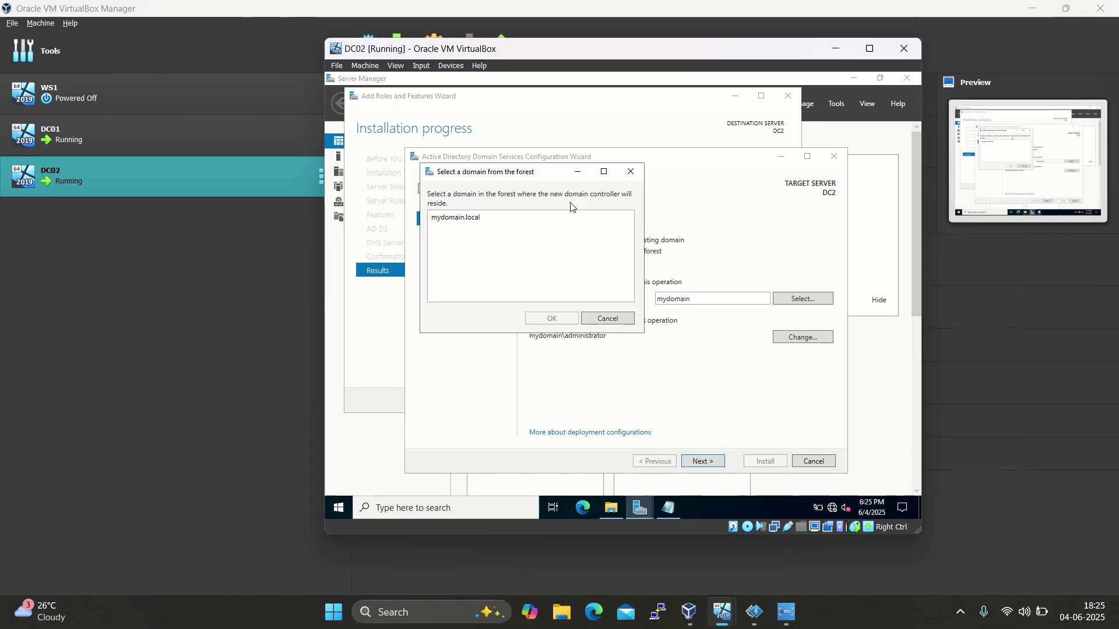
click(485, 217)
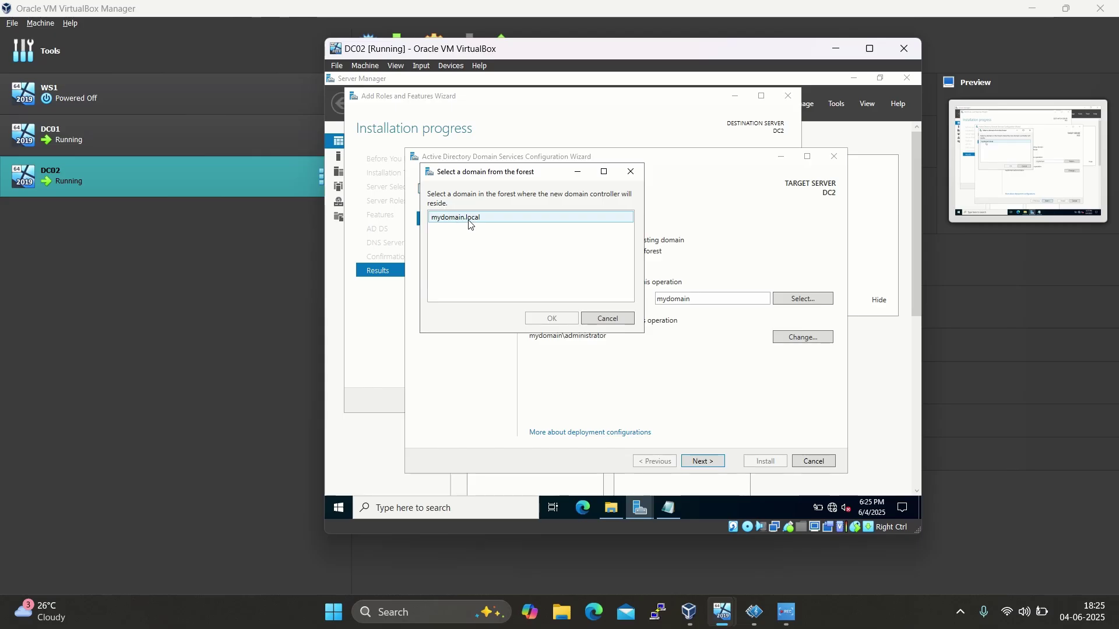
click(471, 224)
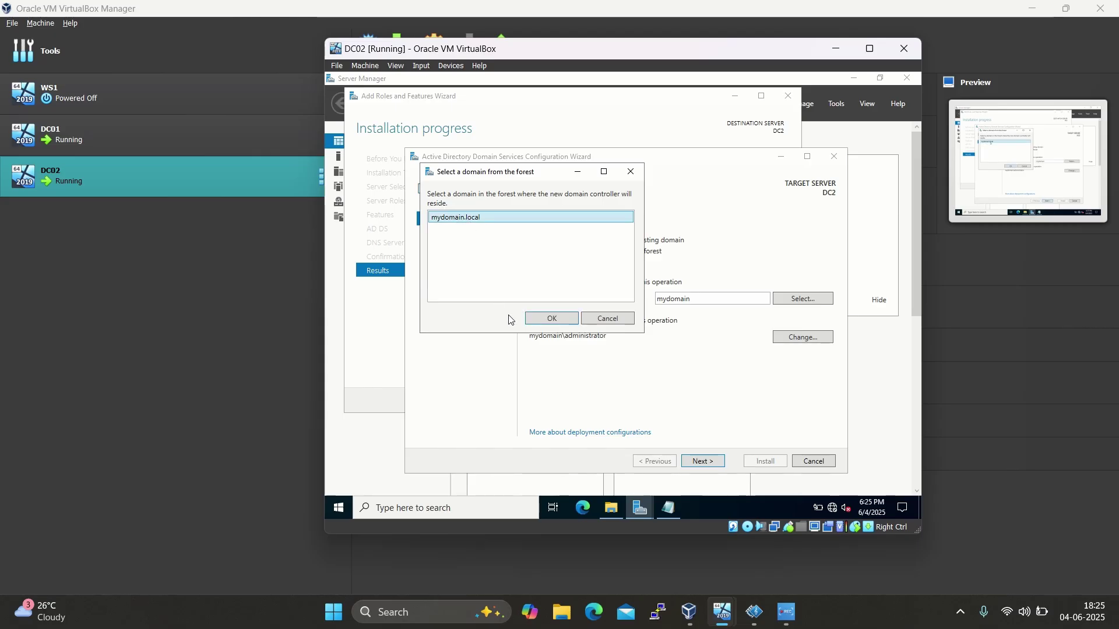
click(544, 319)
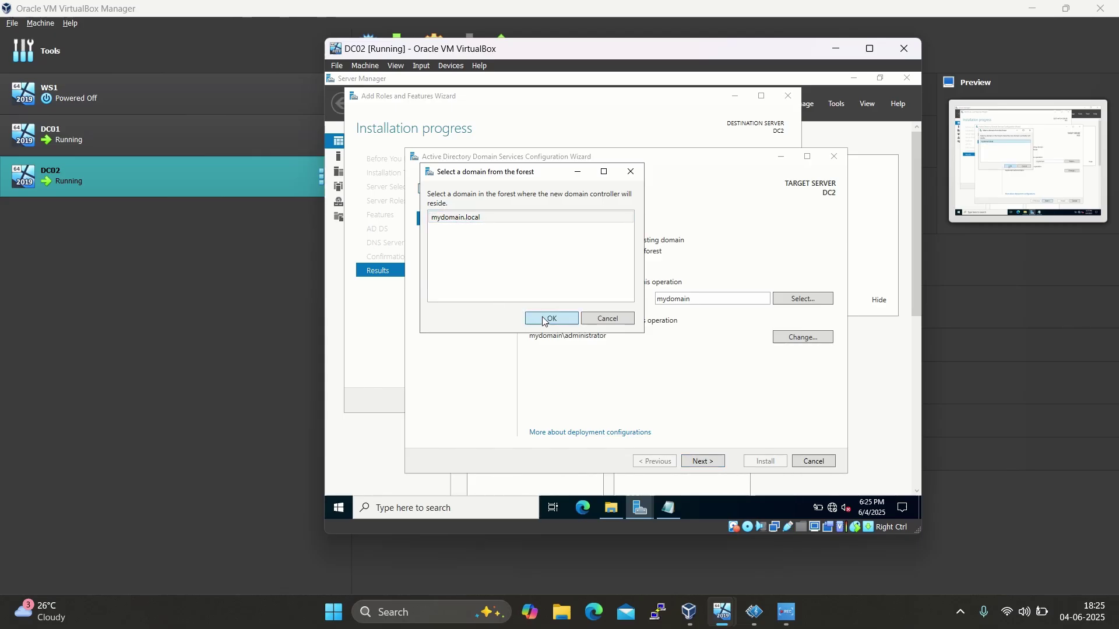
click(694, 459)
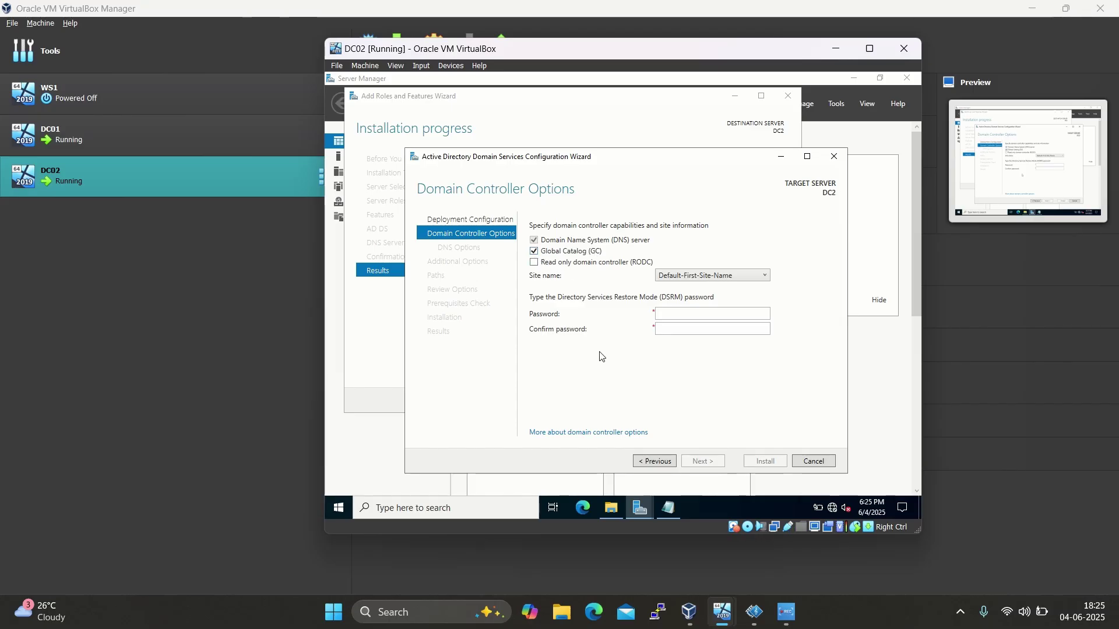
Enter and confirm the Directory Services Restore Mode password
click(667, 315)
text(•••••••••••)
key(Tab)
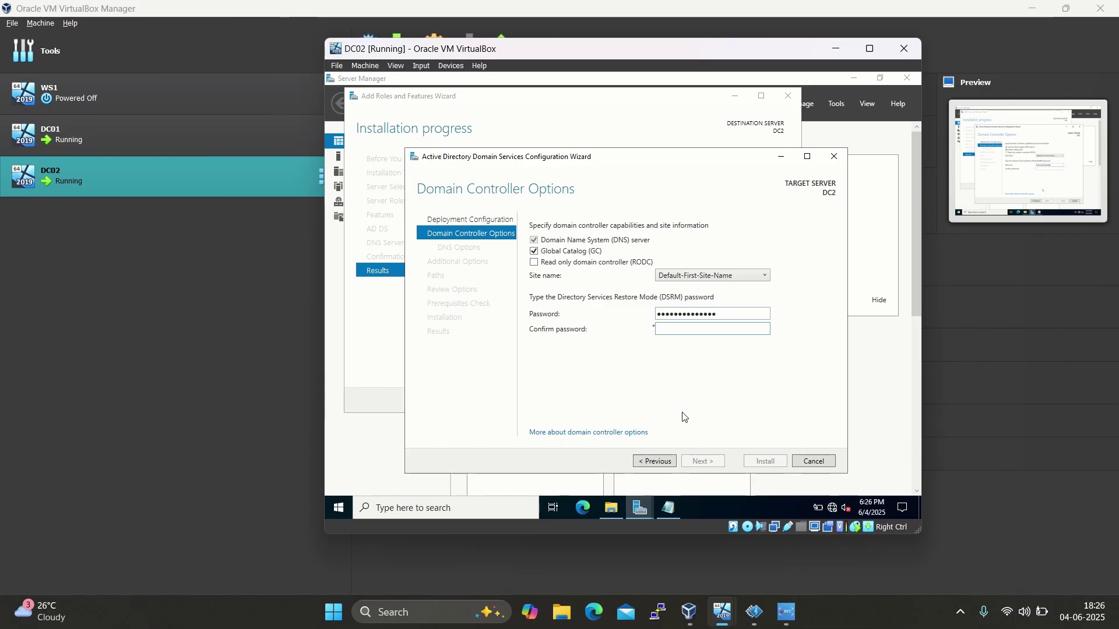
text(•••••••••••••••)
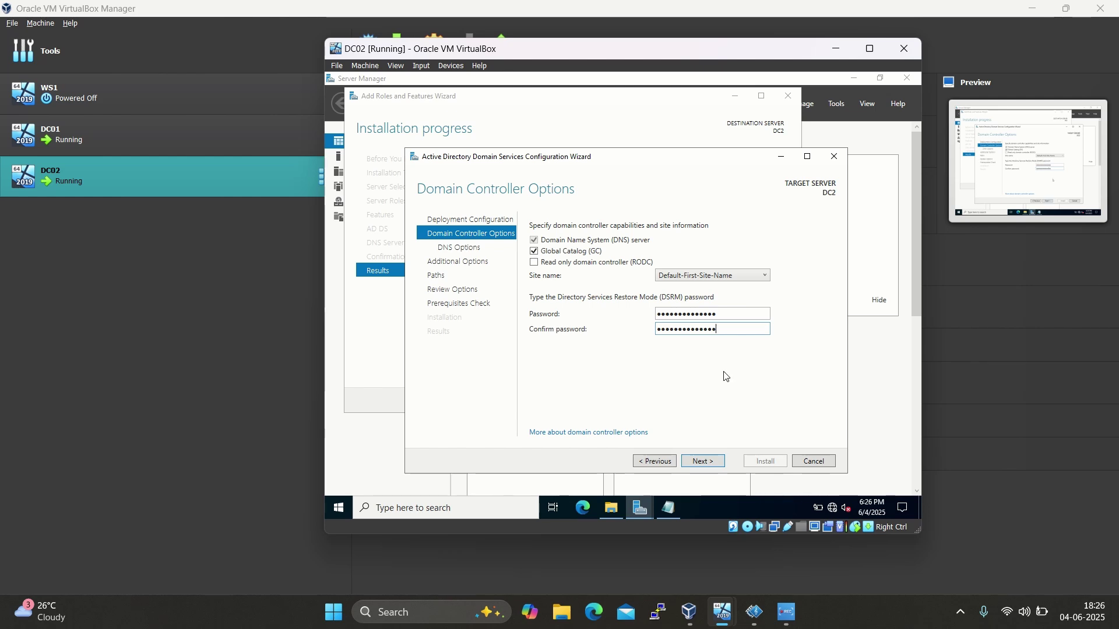
Pass the DNS options and set replication from DC1.mydomain.local, advancing to Paths
click(709, 462)
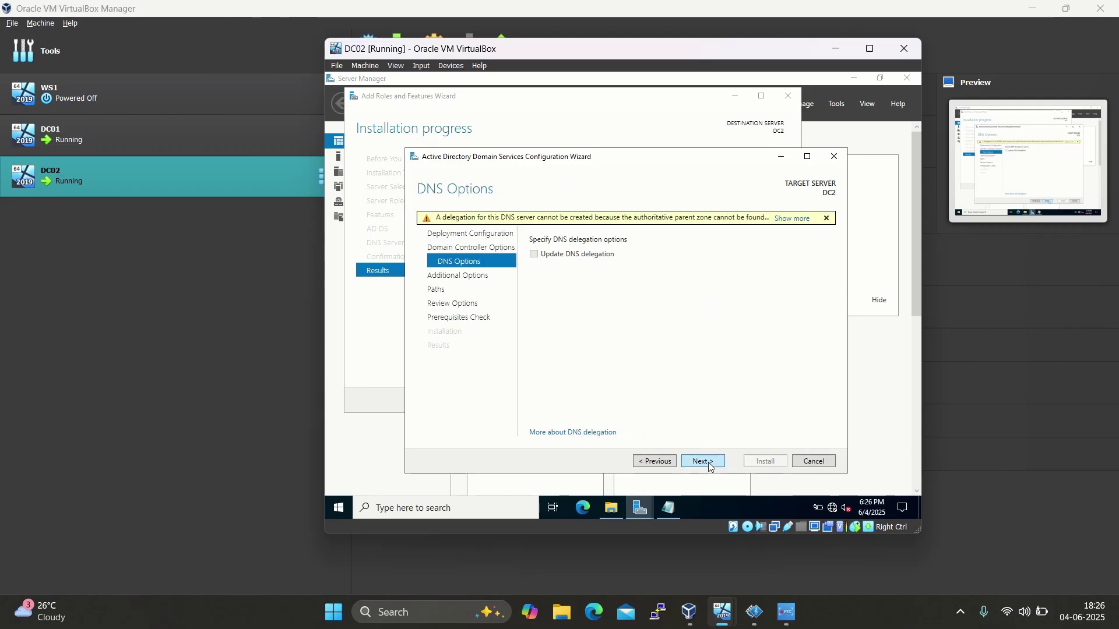
click(709, 463)
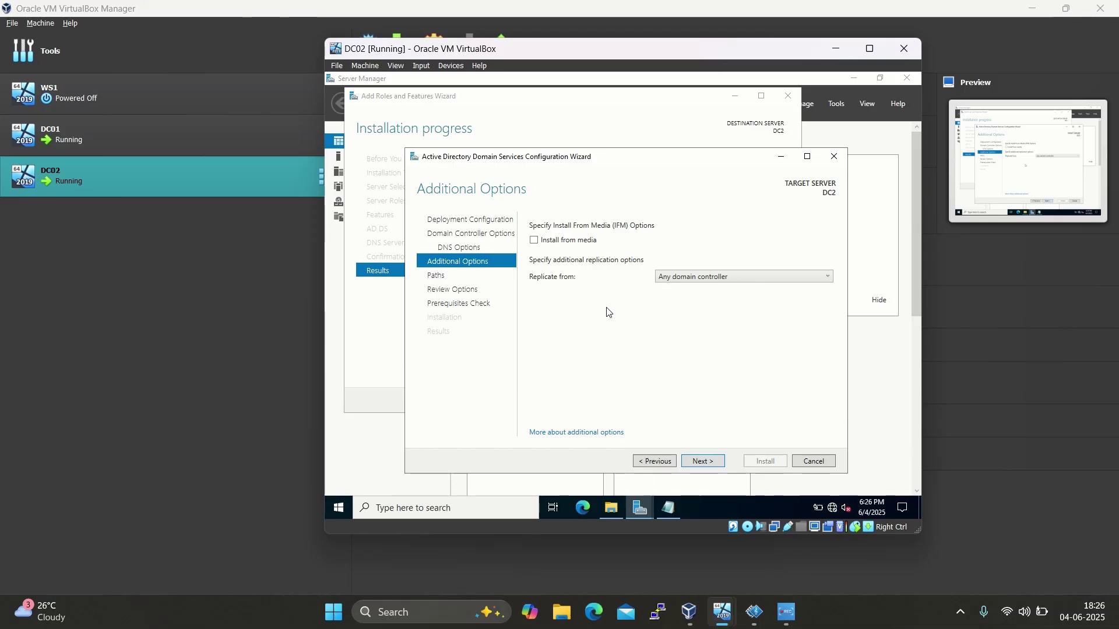
click(731, 280)
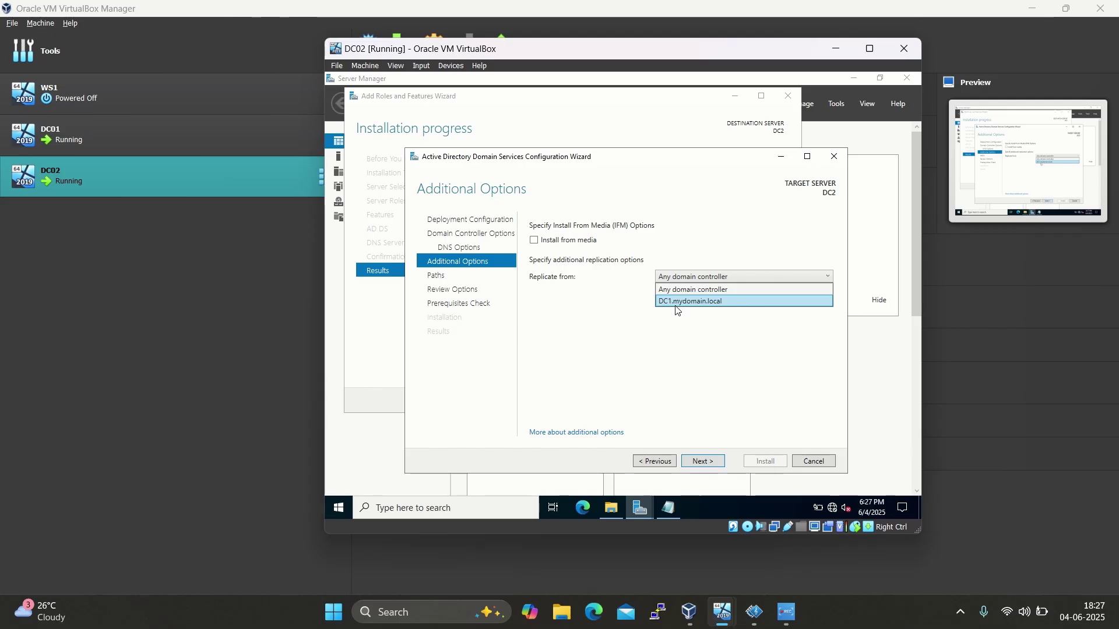
click(720, 302)
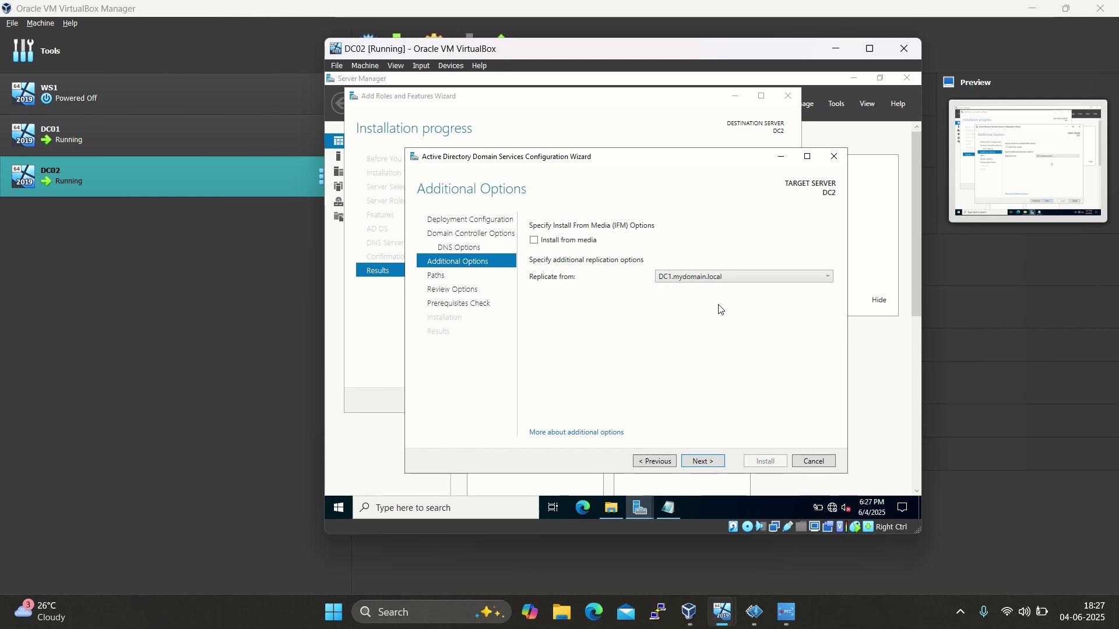
click(695, 462)
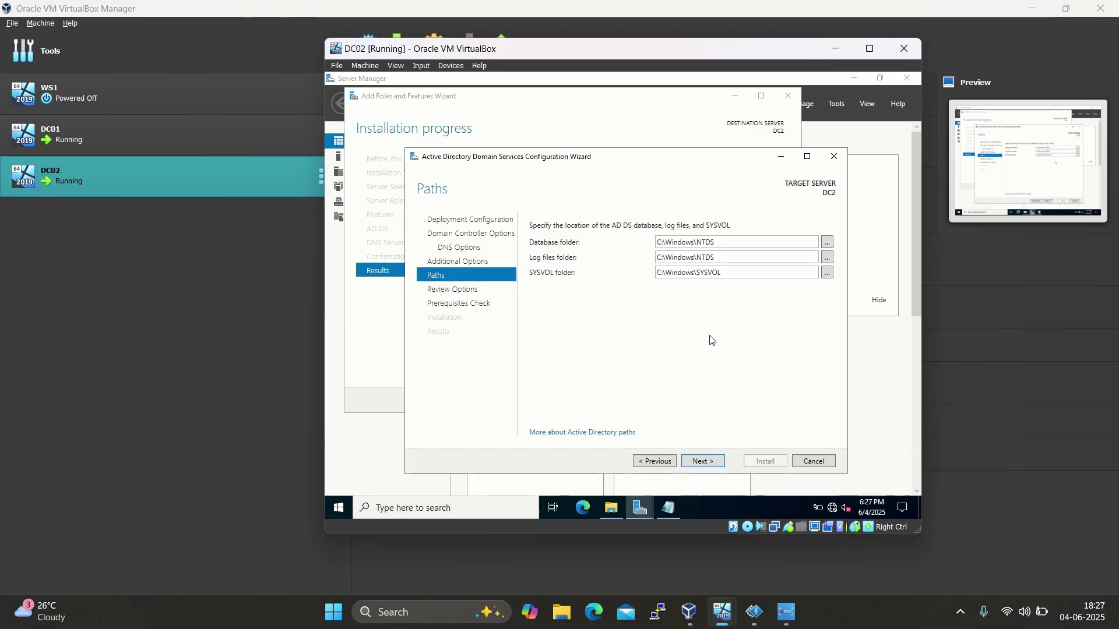
Accept the default NTDS and SYSVOL paths, pass the review and prerequisites, and install the domain controller
click(696, 464)
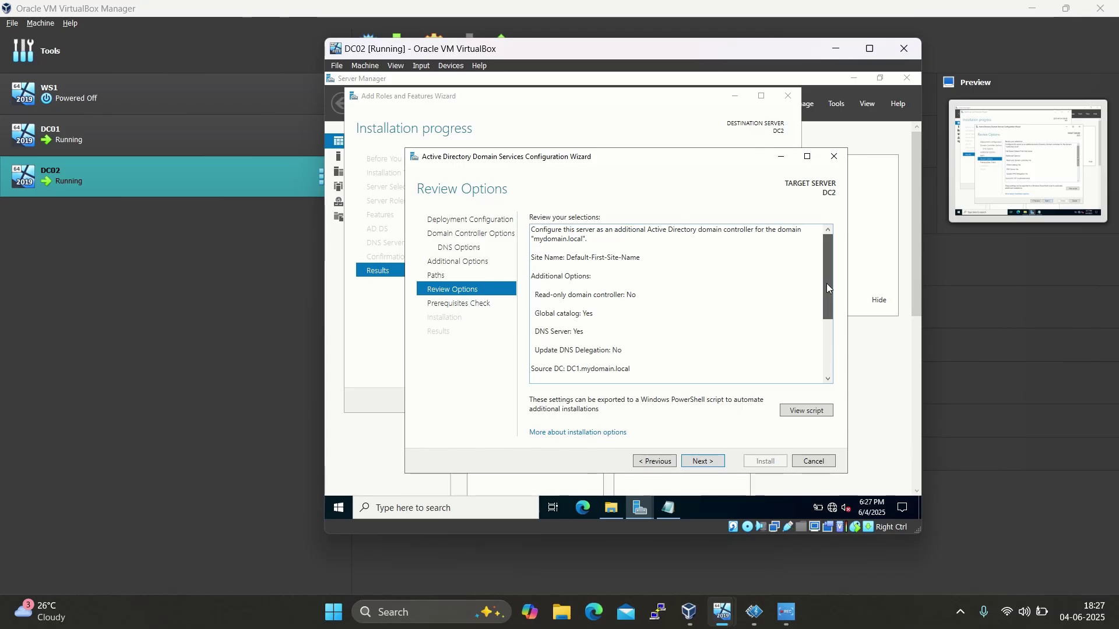
drag(827, 283, 826, 252)
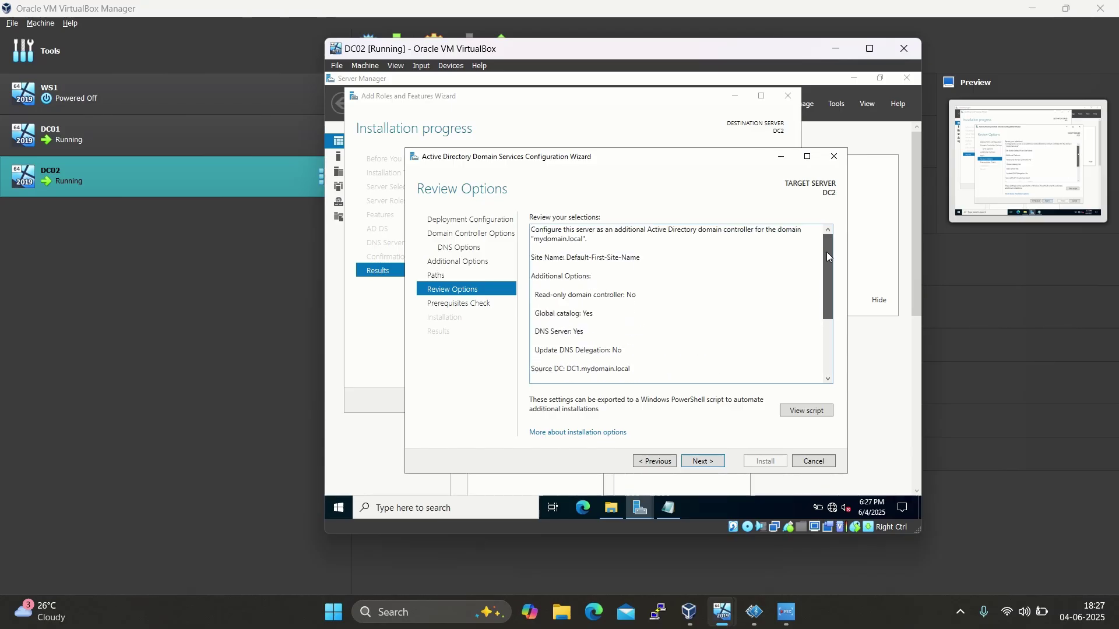
click(703, 462)
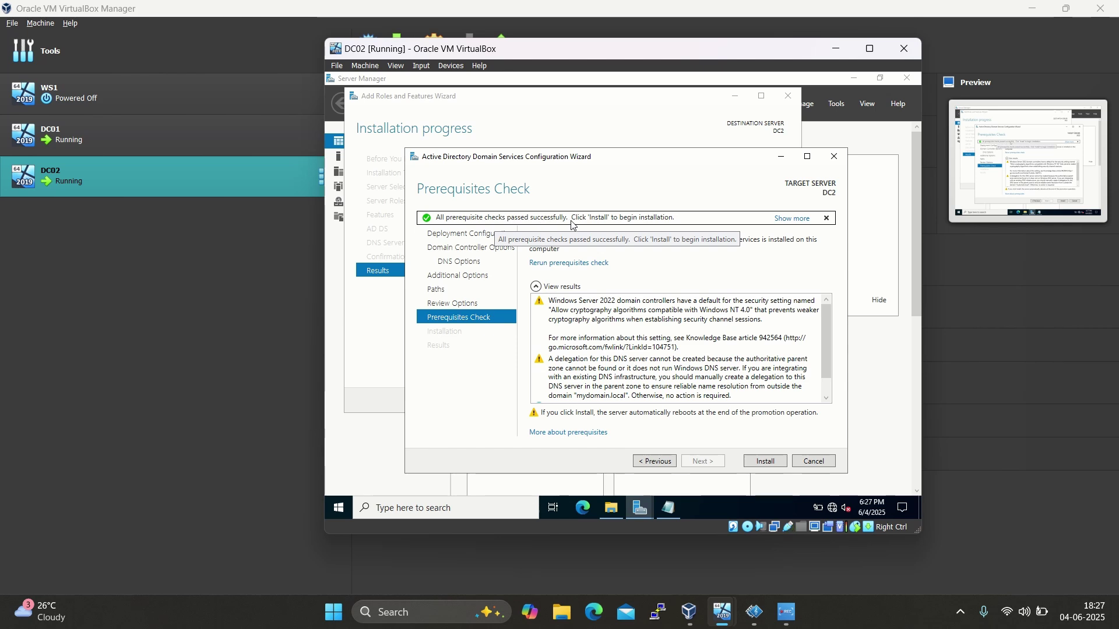
click(764, 463)
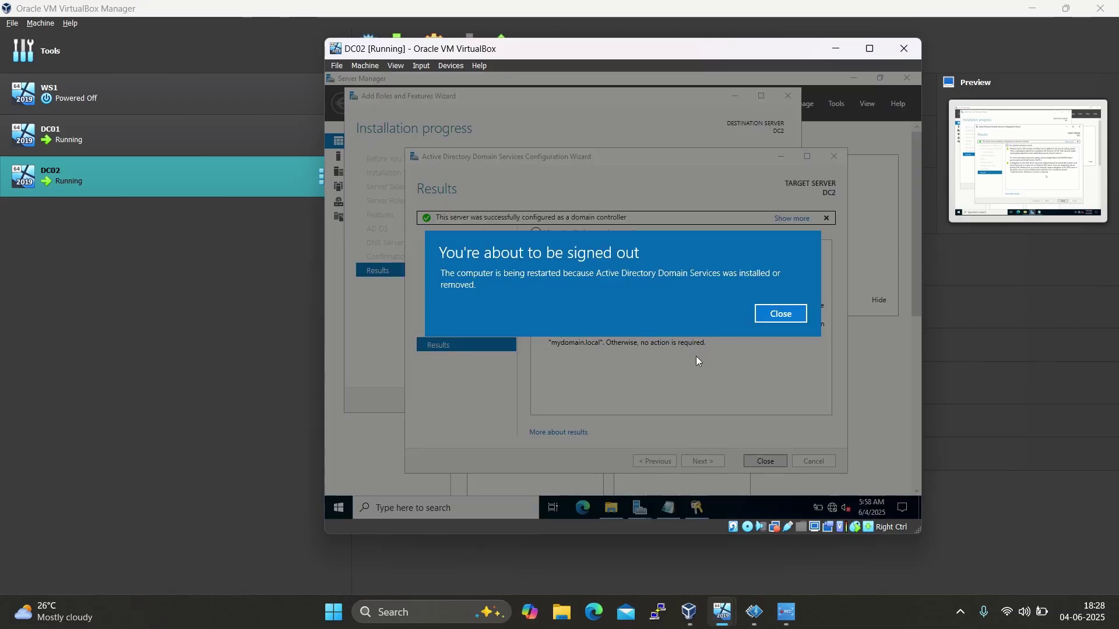
Dismiss the sign-out notice and, after the reboot, sign in as MYDOMAIN\Administrator
click(771, 320)
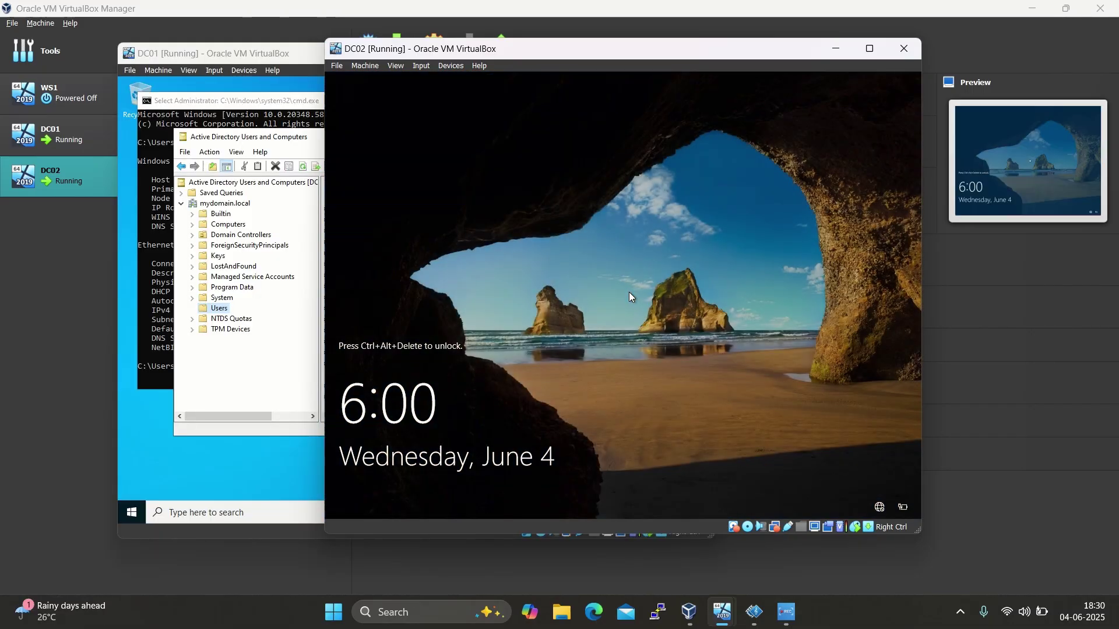
key(ctrl+alt+Delete)
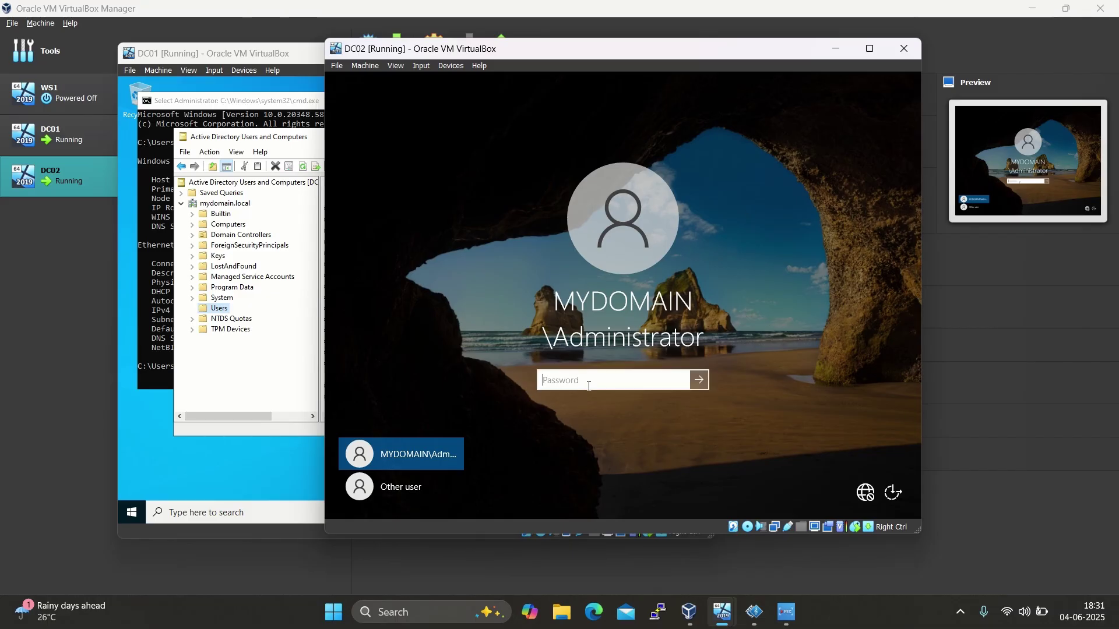
text(P)
key(Return)
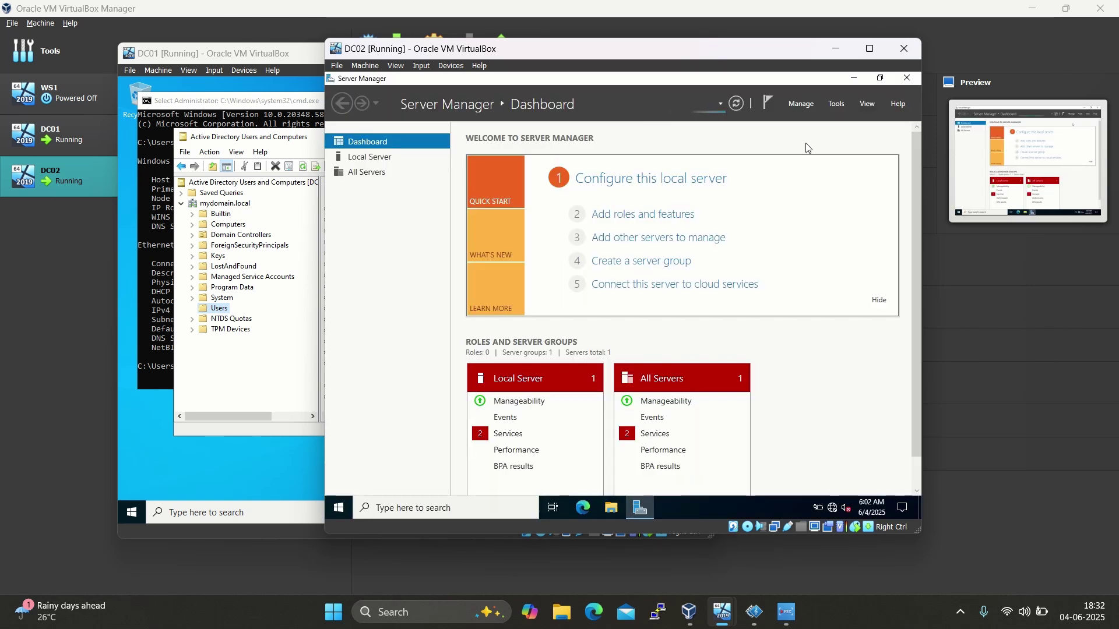
In Active Directory Users and Computers, list mydomain.local's Domain Controllers and select DC2
click(841, 105)
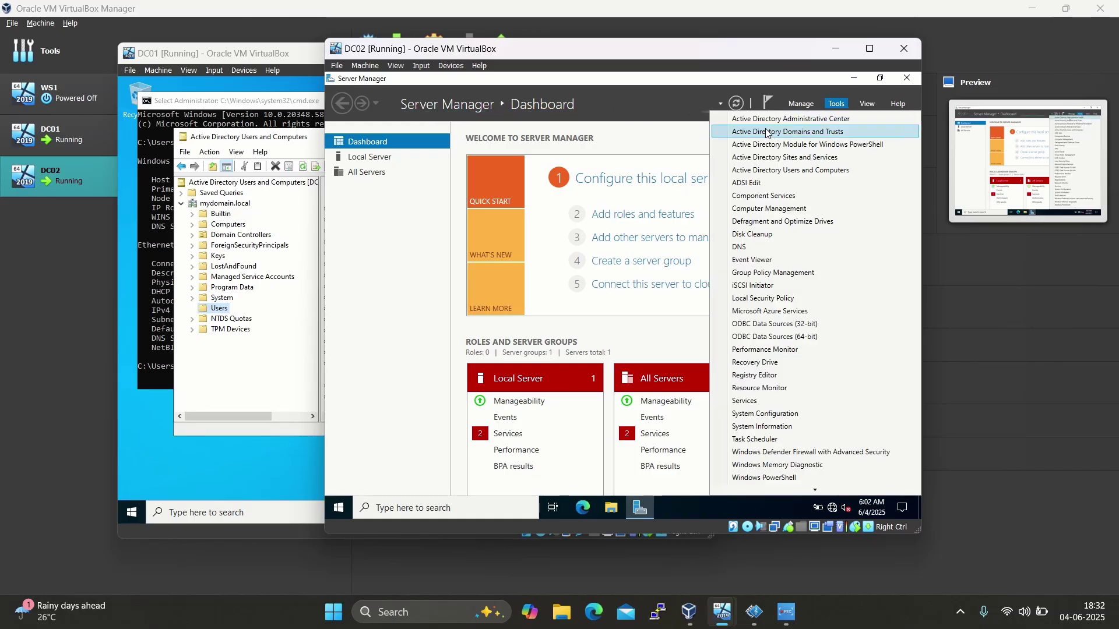
click(780, 170)
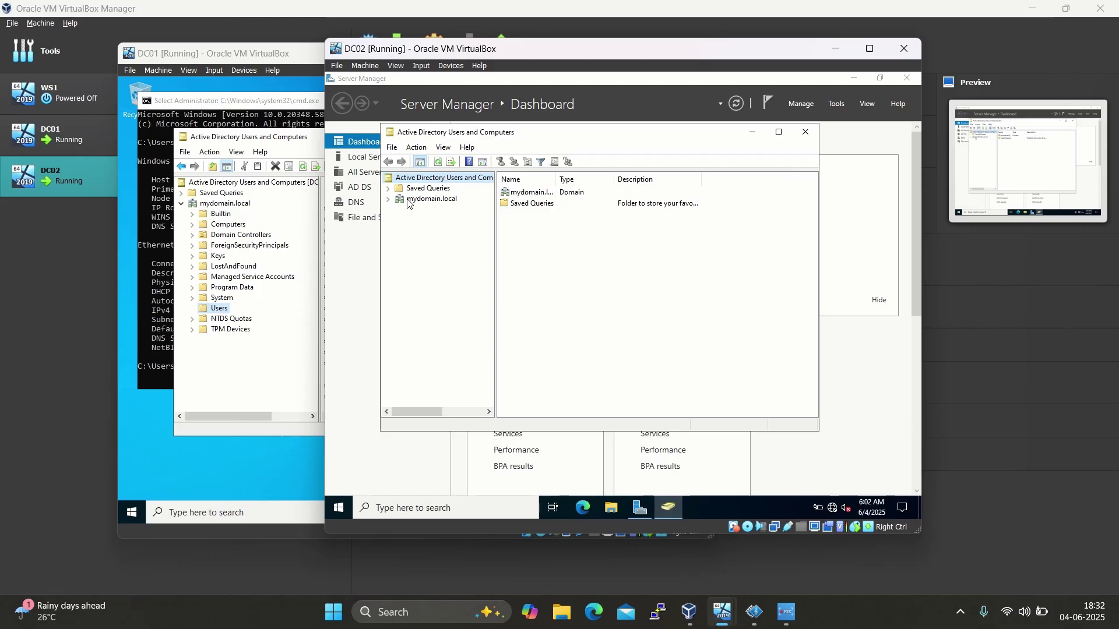
click(389, 199)
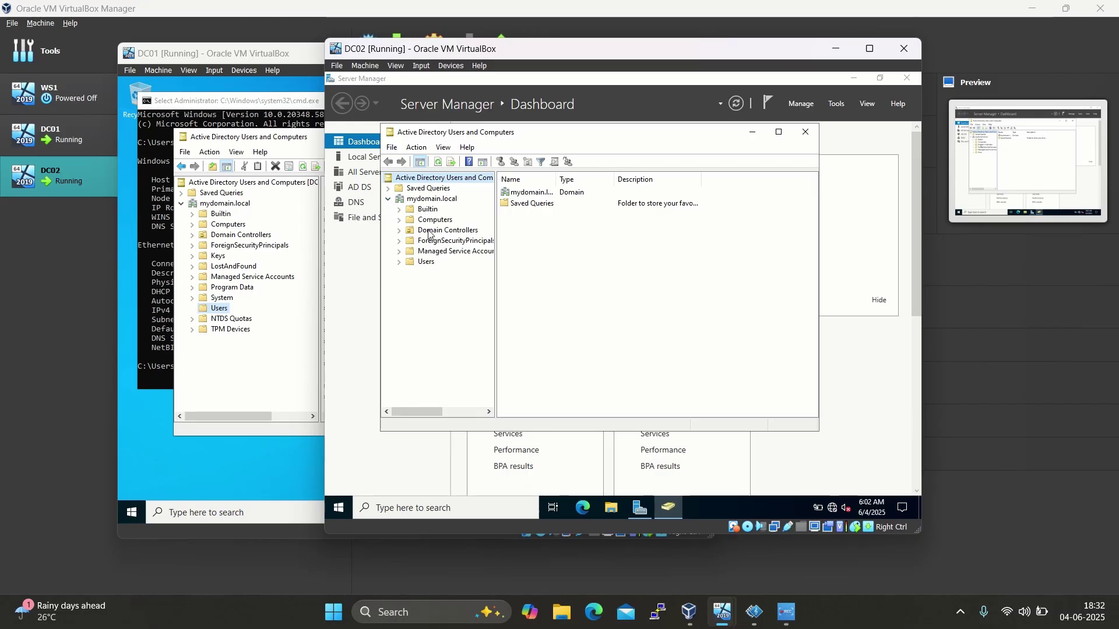
click(429, 232)
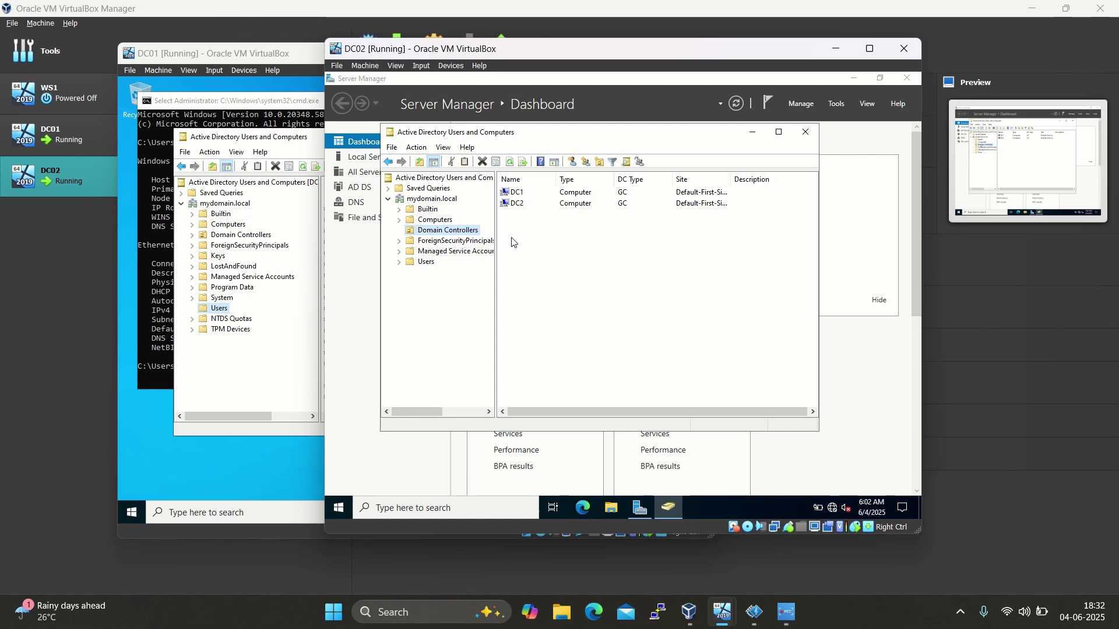
click(518, 204)
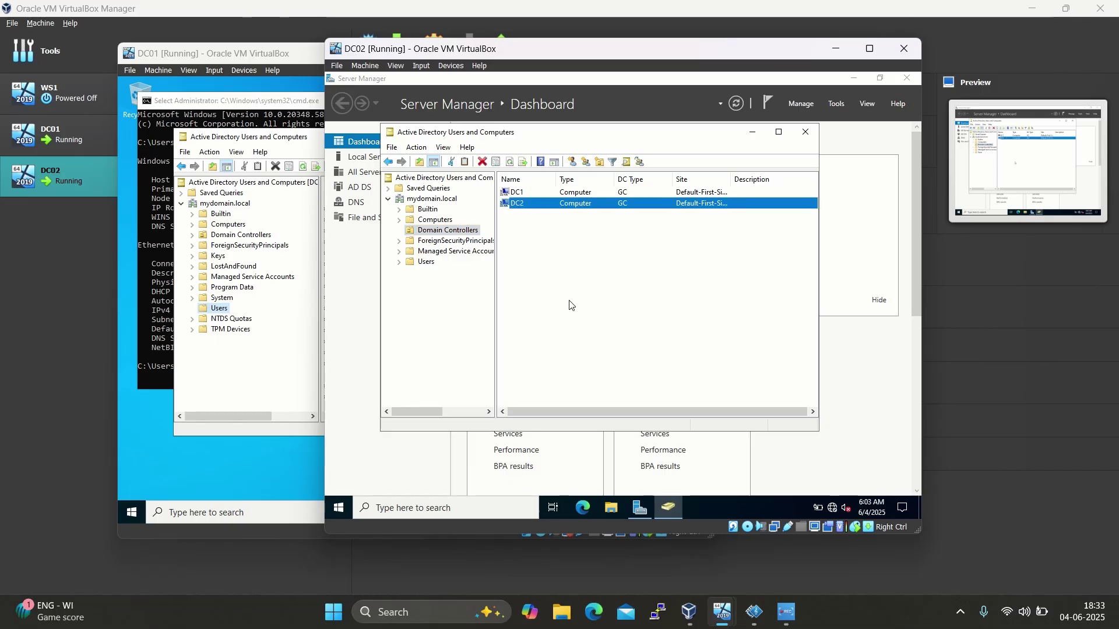
Arrange the DC01 and DC02 VM windows side by side with DC01 in front
click(285, 57)
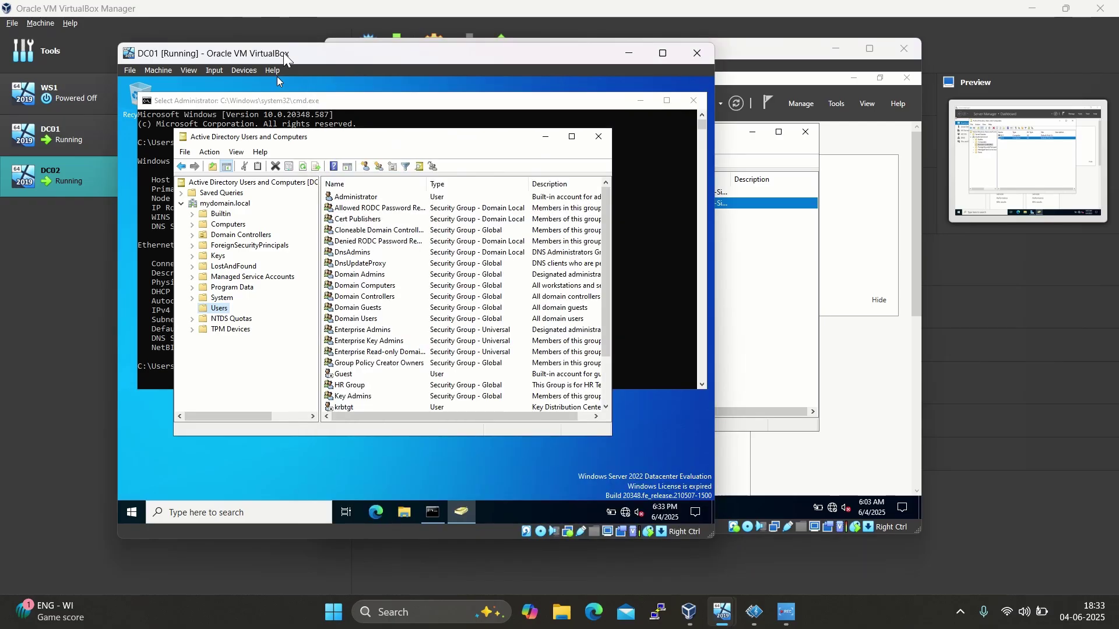
drag(284, 56, 258, 54)
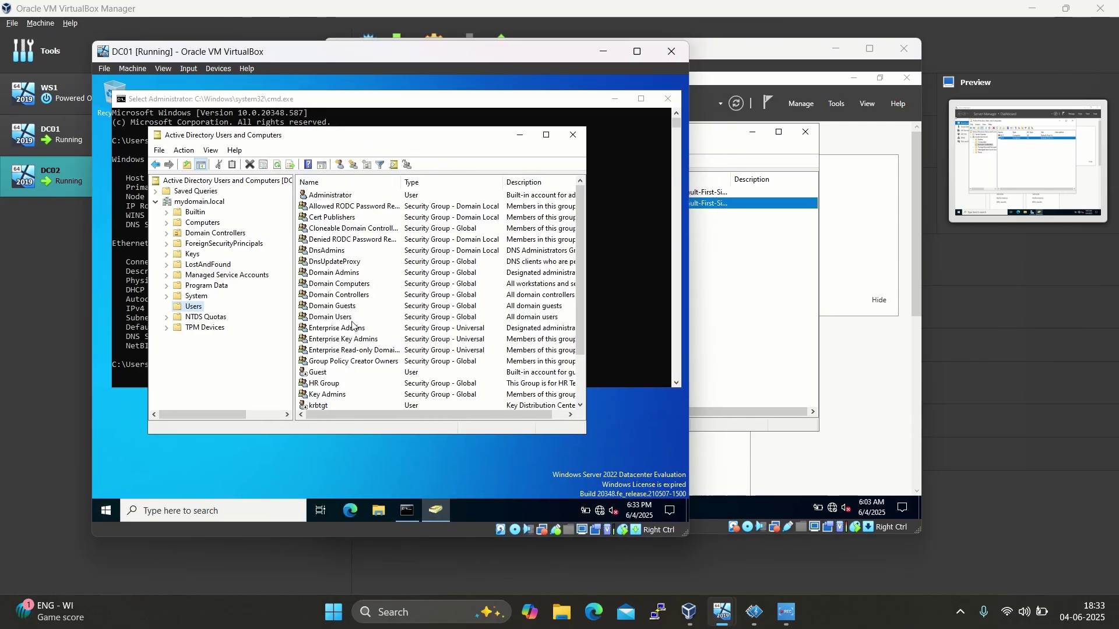
click(778, 337)
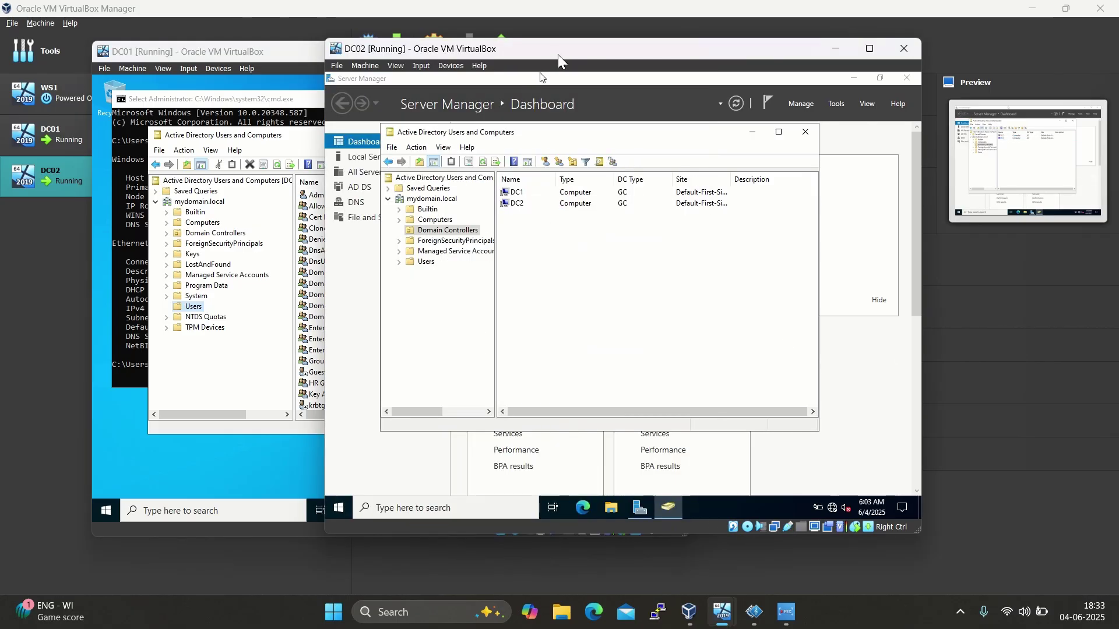
drag(565, 51, 696, 59)
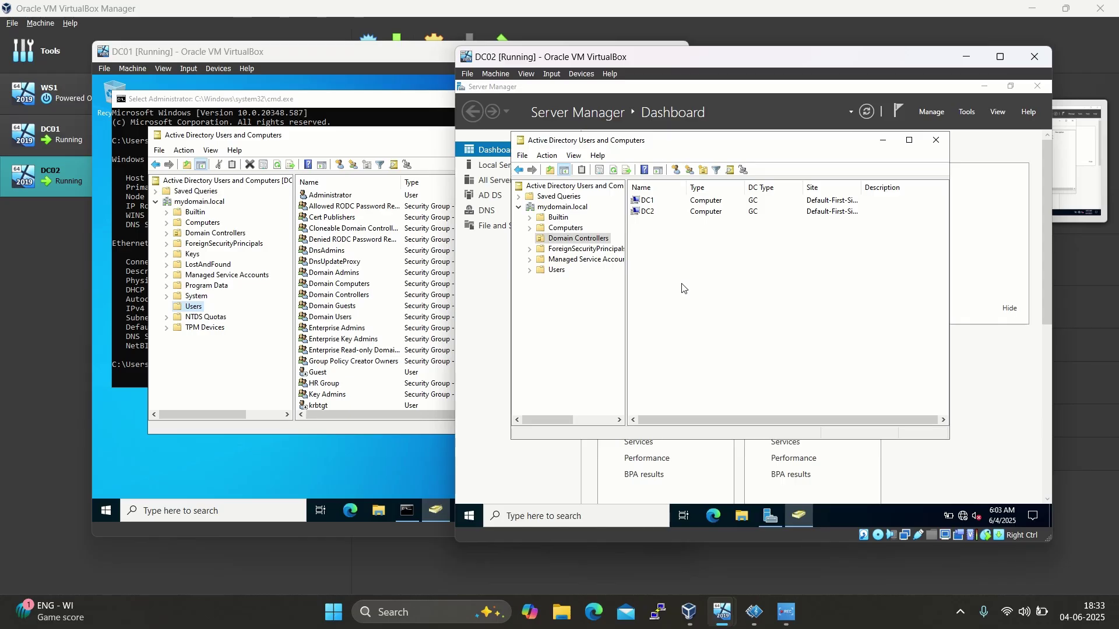
click(315, 52)
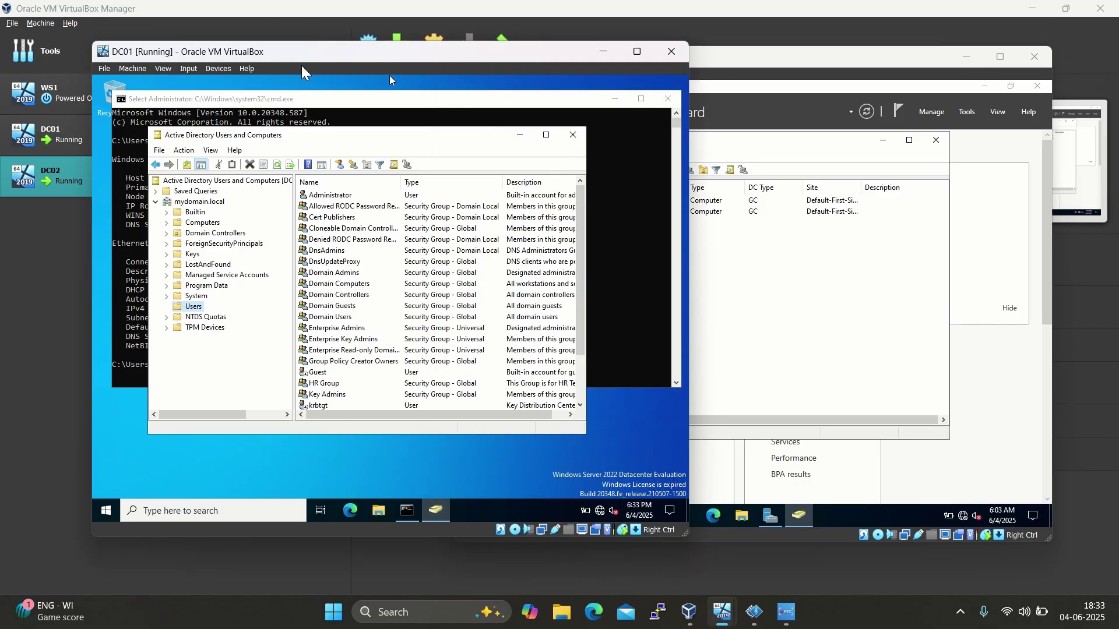
Create user SpiderMan with logon name spiderman in Users, set its password, and select it
right_click(194, 307)
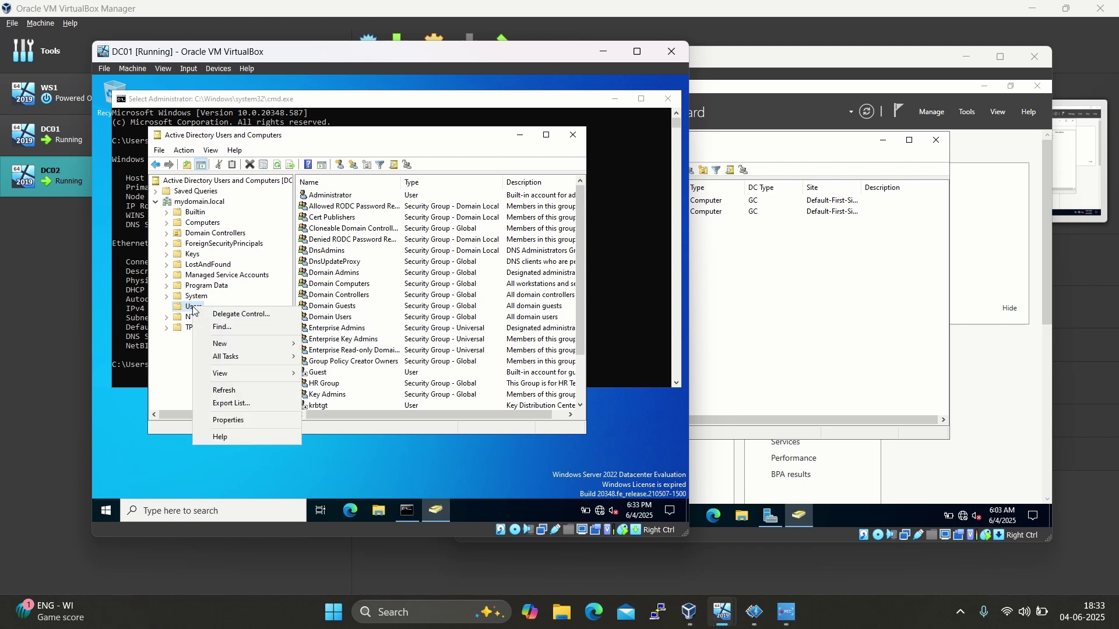
mouse_move(234, 343)
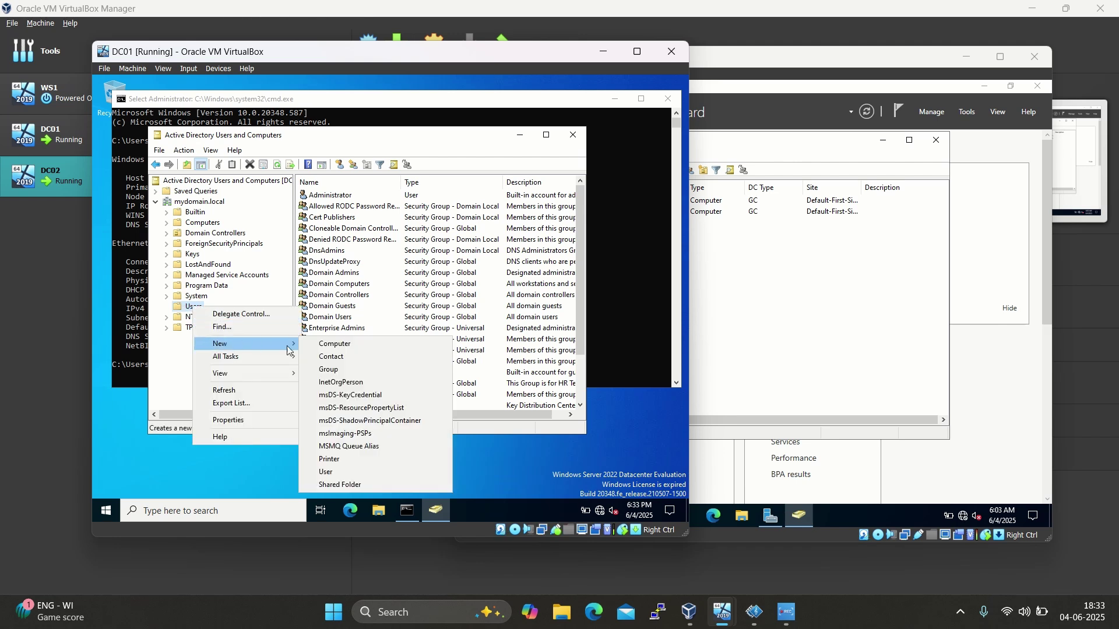
click(327, 472)
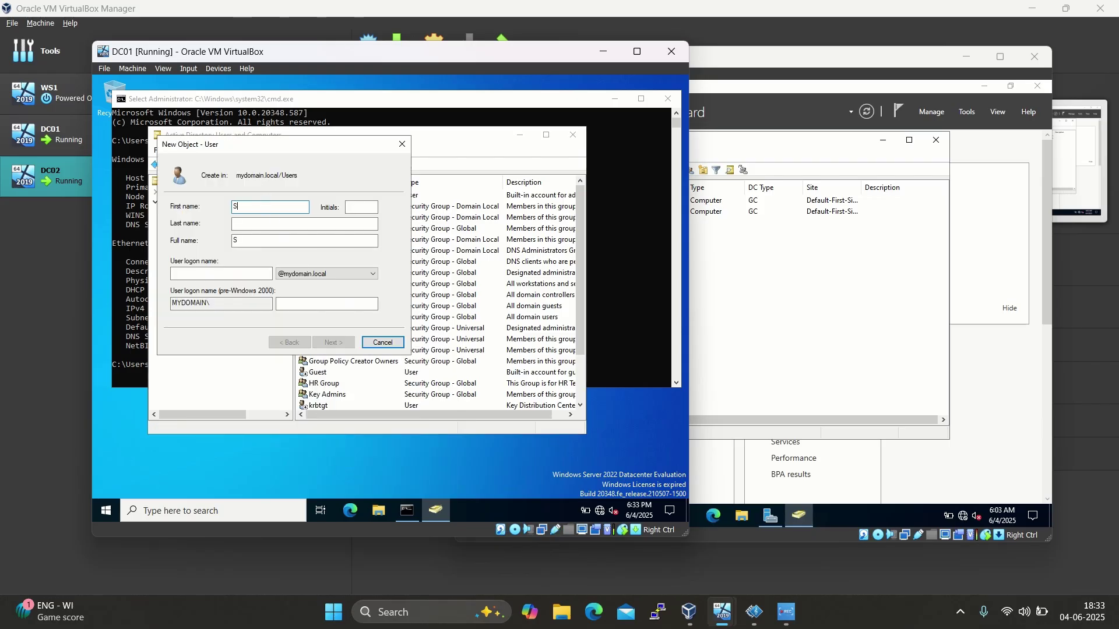
text(Spider)
click(225, 274)
text(spiderman)
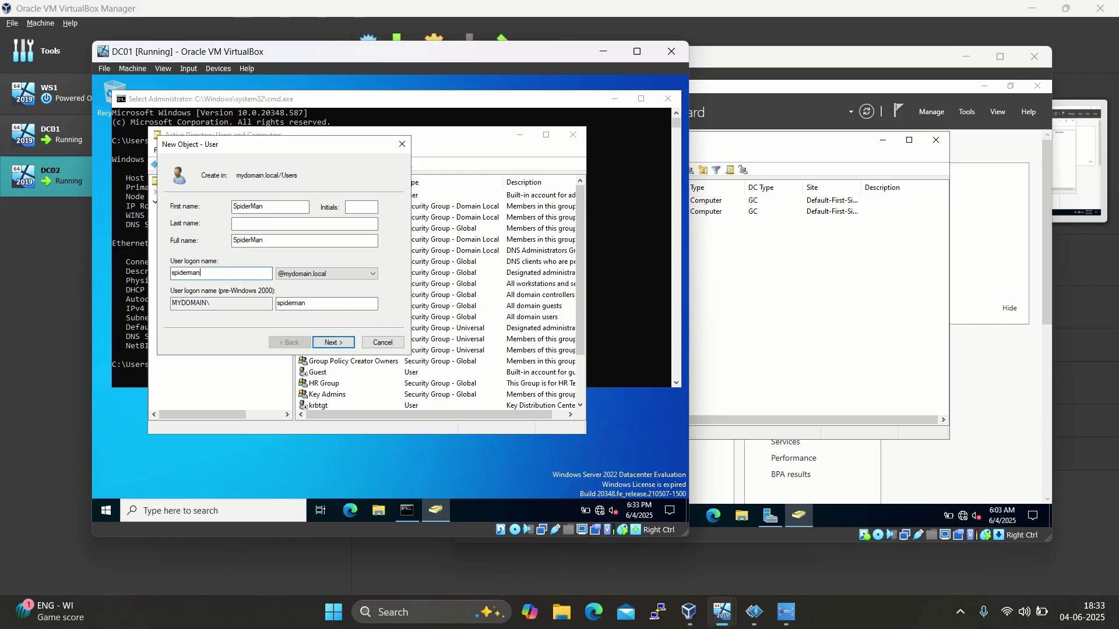
click(330, 343)
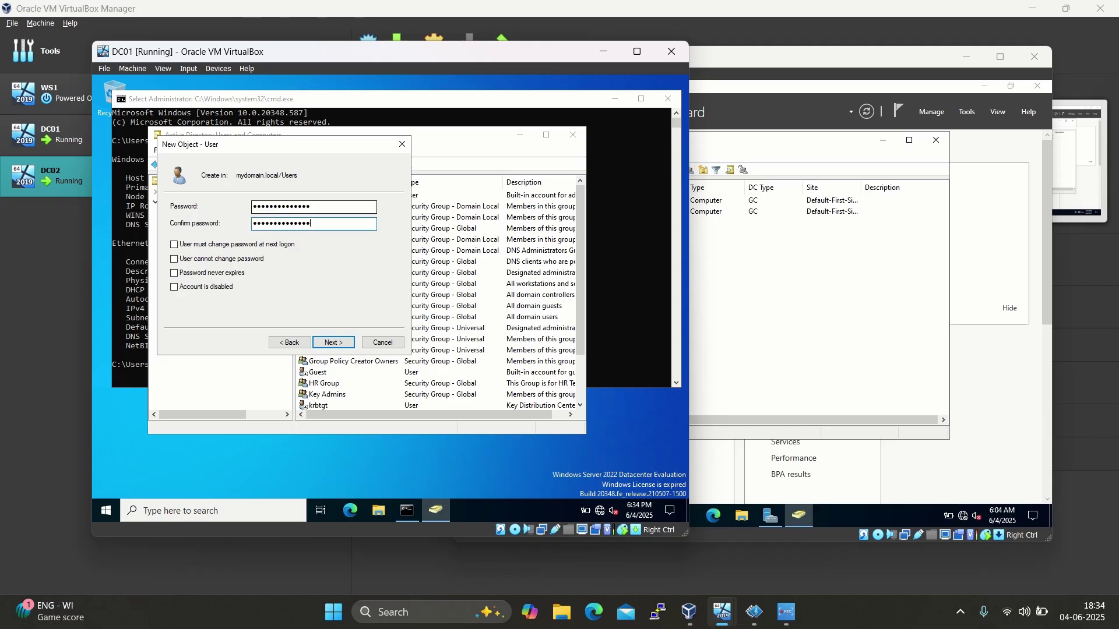
click(338, 343)
click(338, 343)
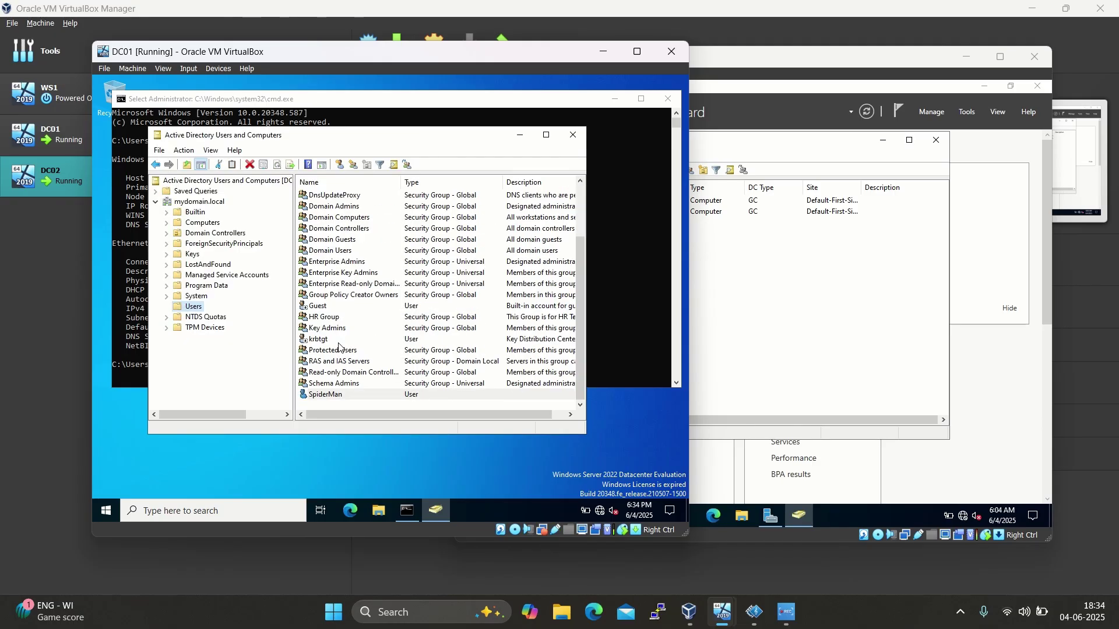
click(354, 396)
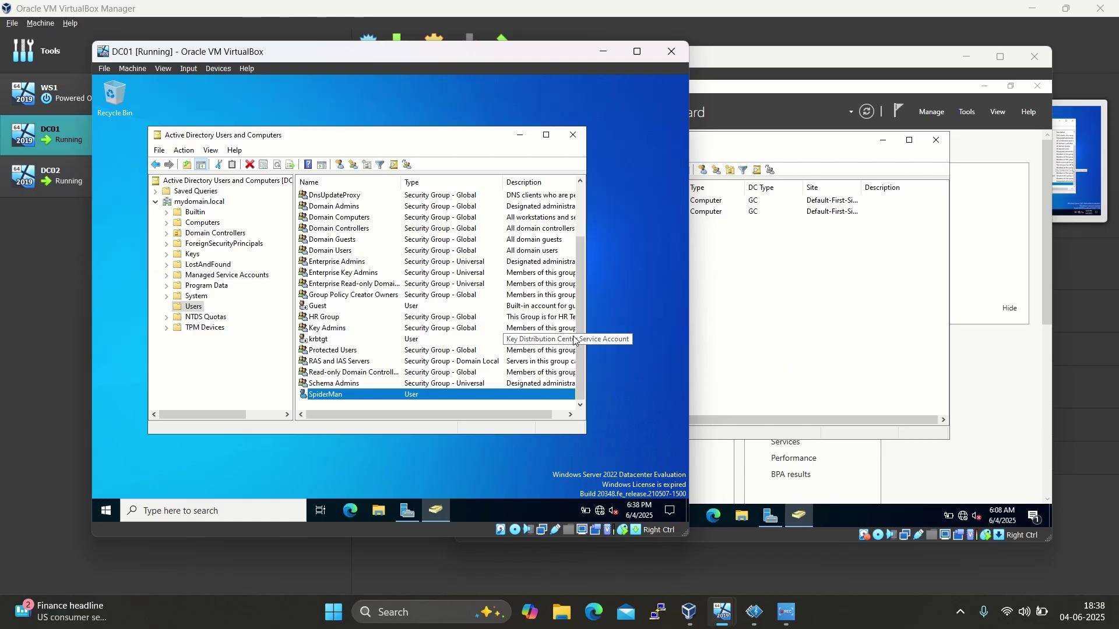
On DC02, scroll the Users container and select the replicated SpiderMan user
click(844, 320)
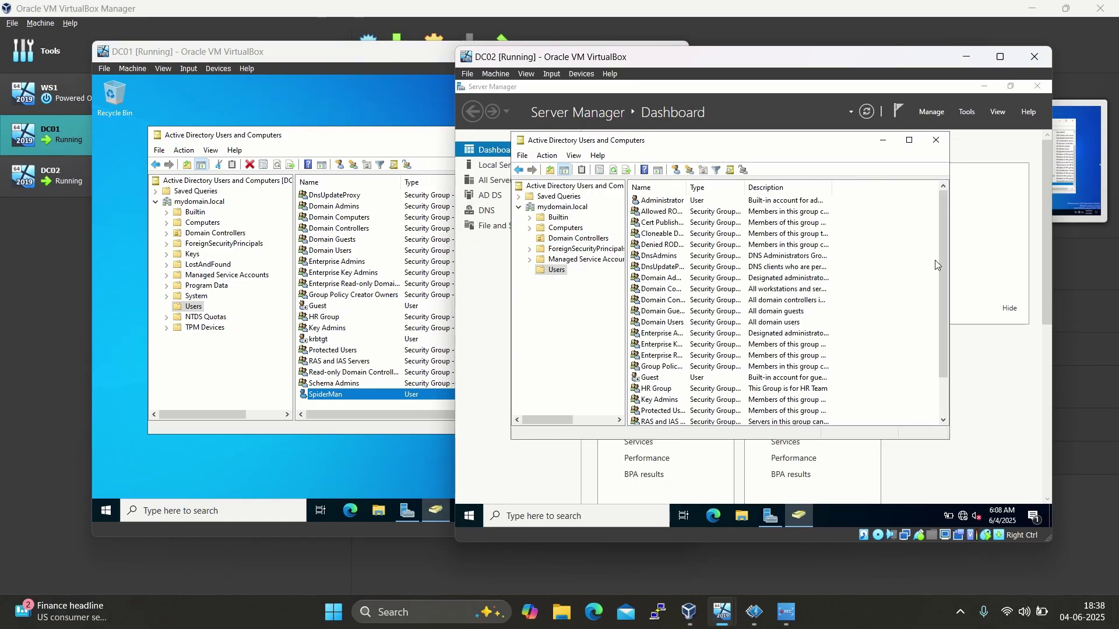
drag(941, 264, 945, 390)
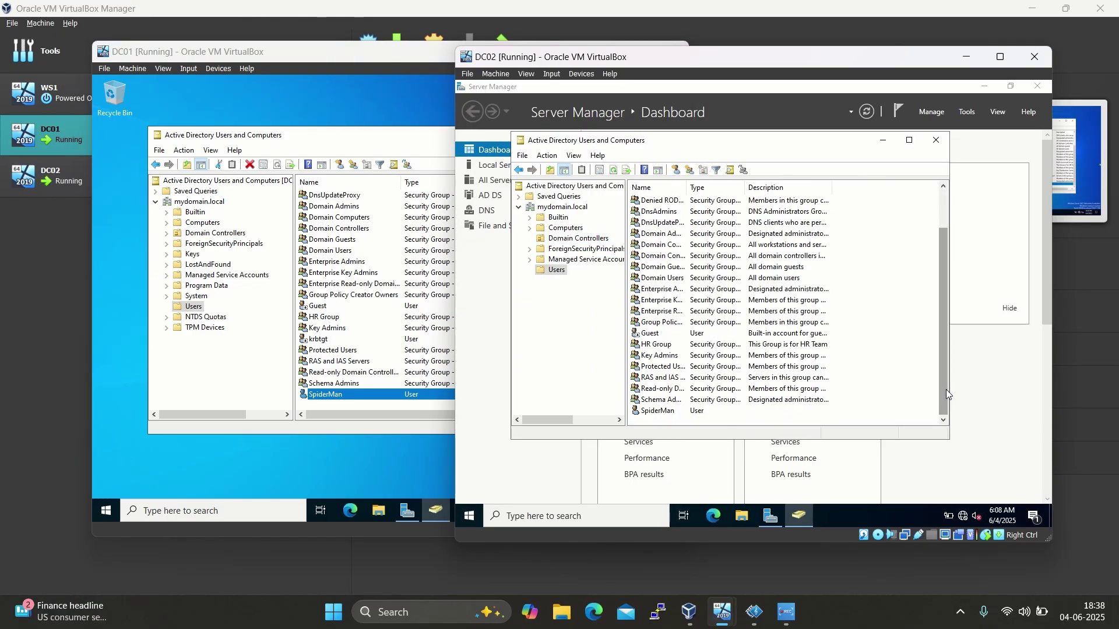
click(652, 415)
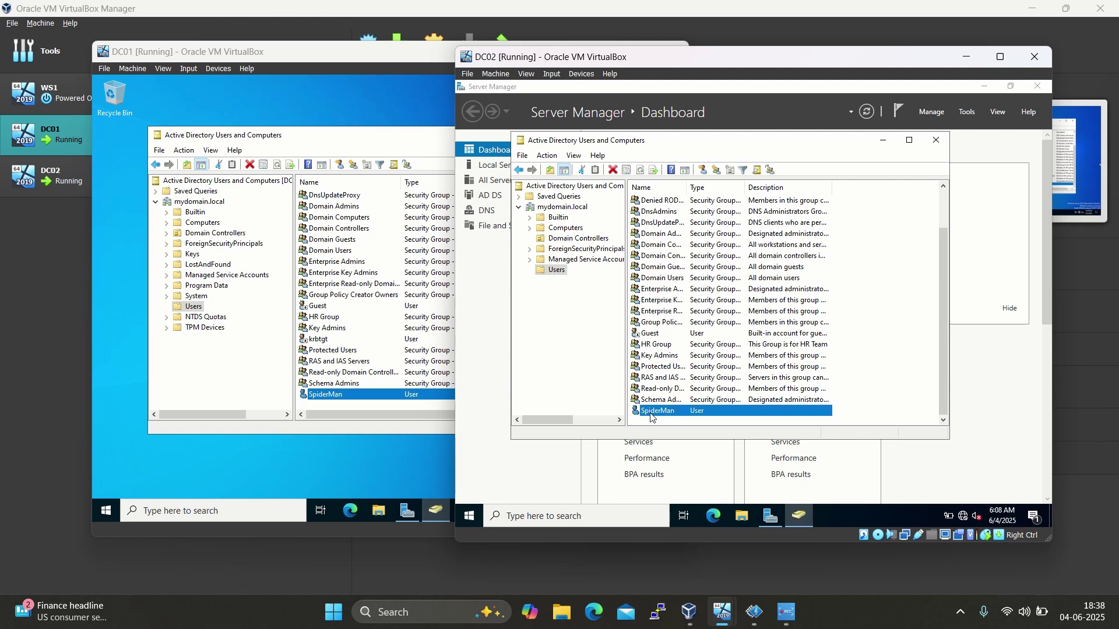